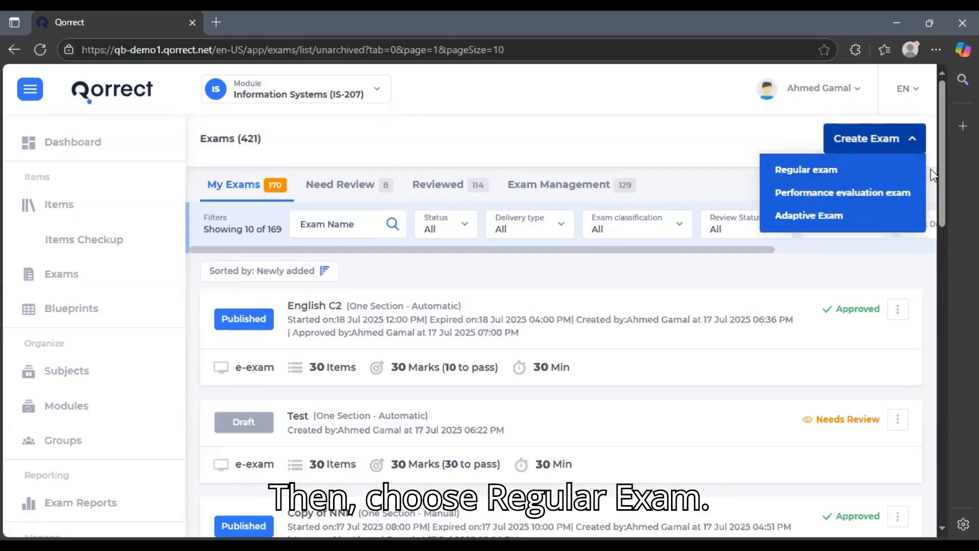
Choose Regular exam under Create Exam to open the exam creation dialog
click(873, 171)
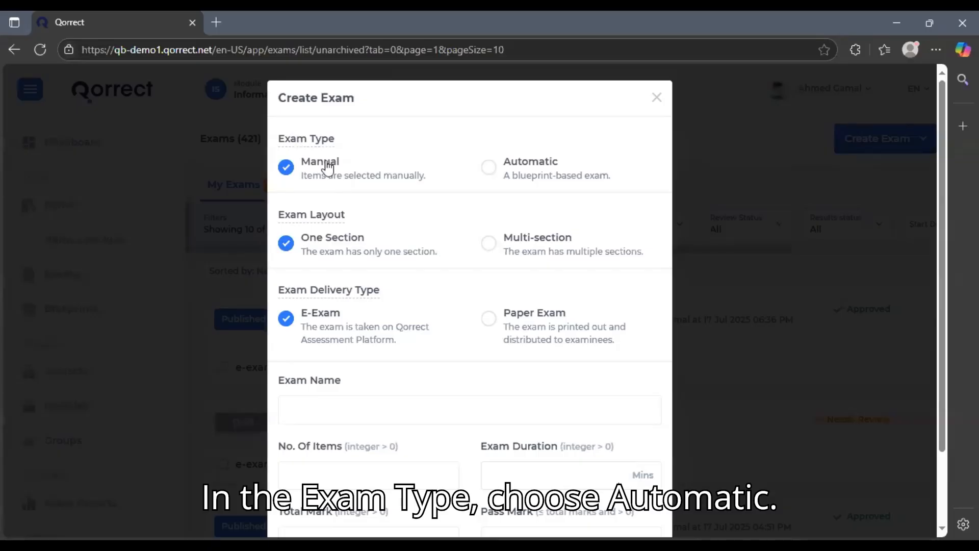
Make the exam automatic (blueprint-based) and delivered as an E-Exam
click(491, 171)
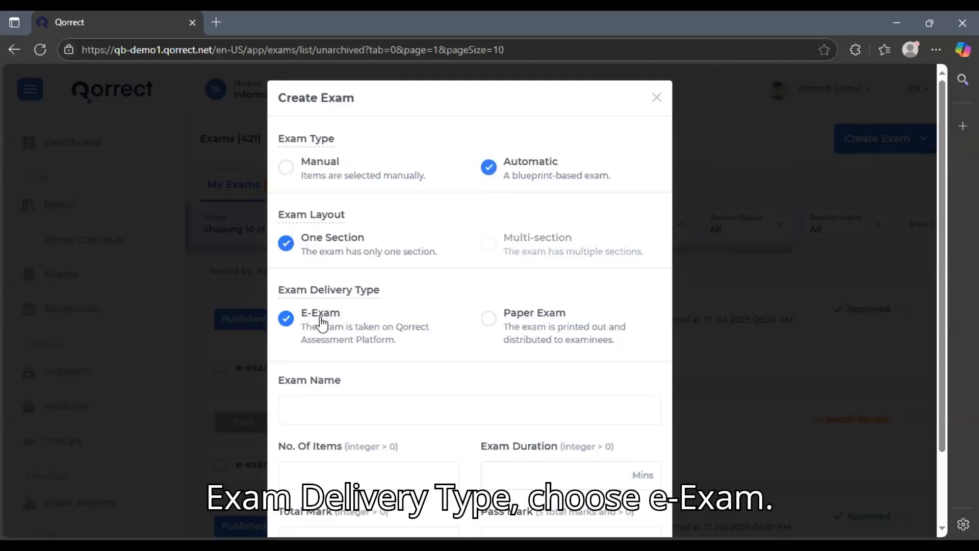
click(533, 332)
click(317, 336)
Name the exam 'Math C3' with 30 items and a 30-minute duration
click(343, 412)
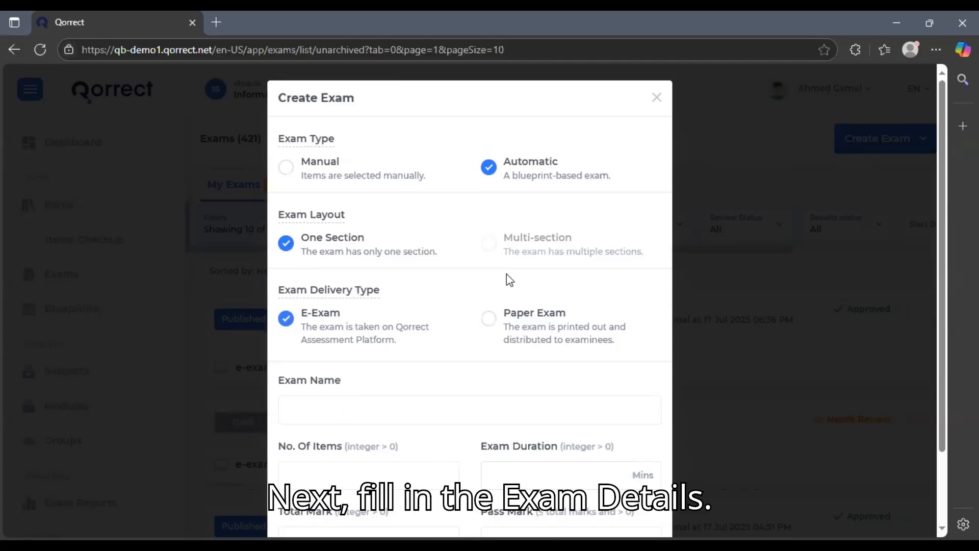
text(Math C3)
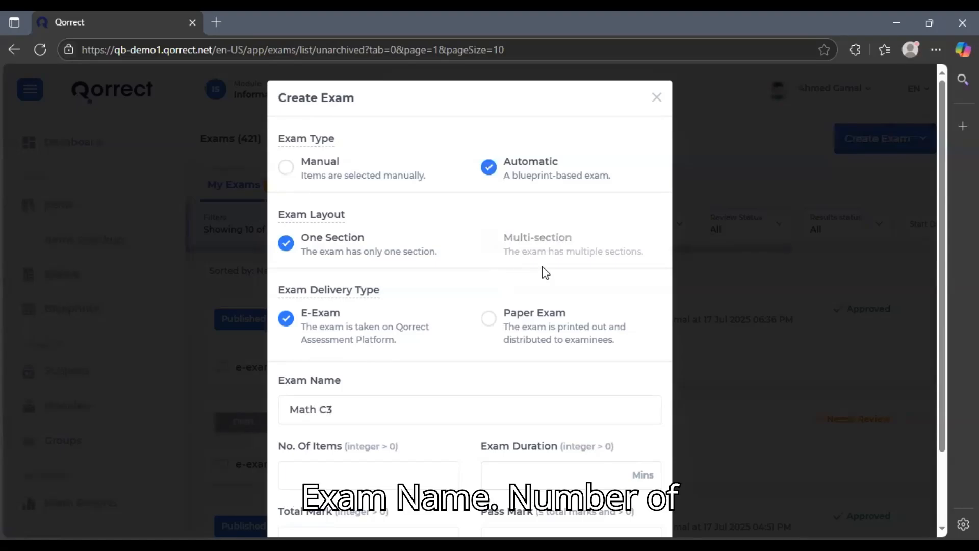
scroll(544, 273, down, 2)
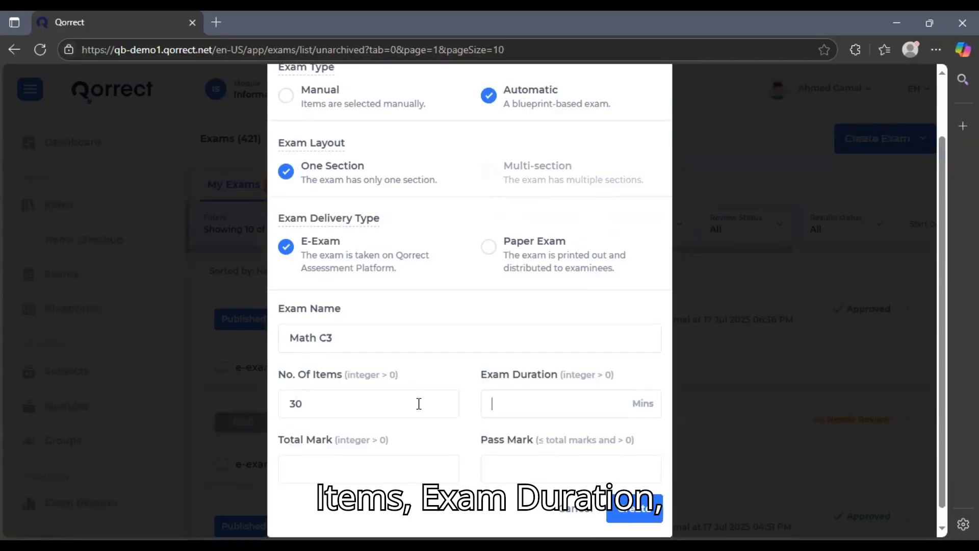
key(Tab)
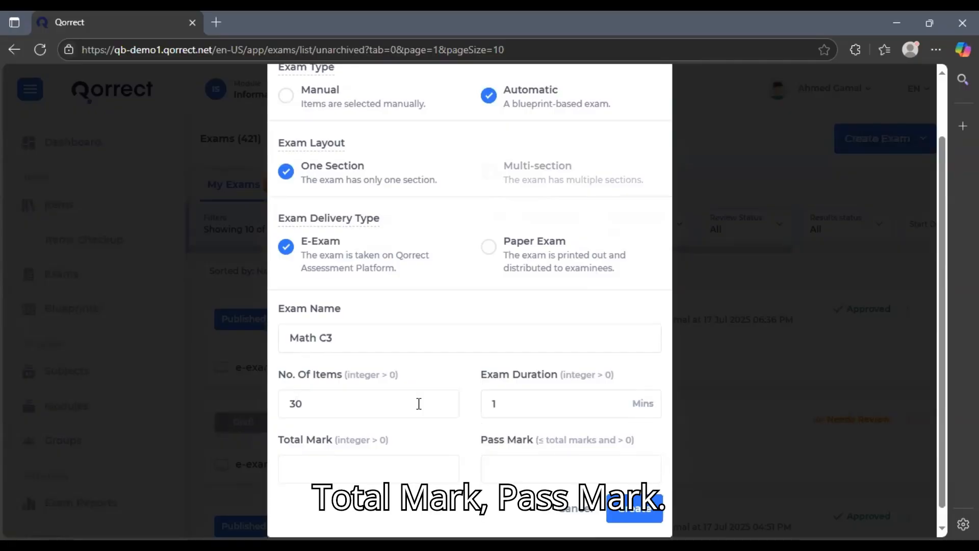
text(13)
key(BackSpace)
key(BackSpace)
text(3010)
Create the exam and pick Computers and Software(CMS_101) as the blueprint subject
click(634, 508)
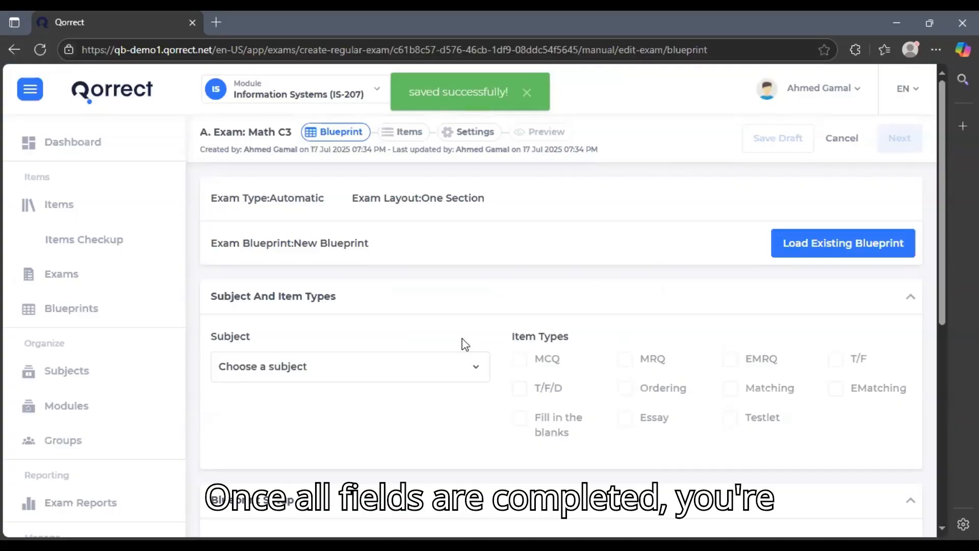
click(318, 373)
scroll(405, 343, down, 2)
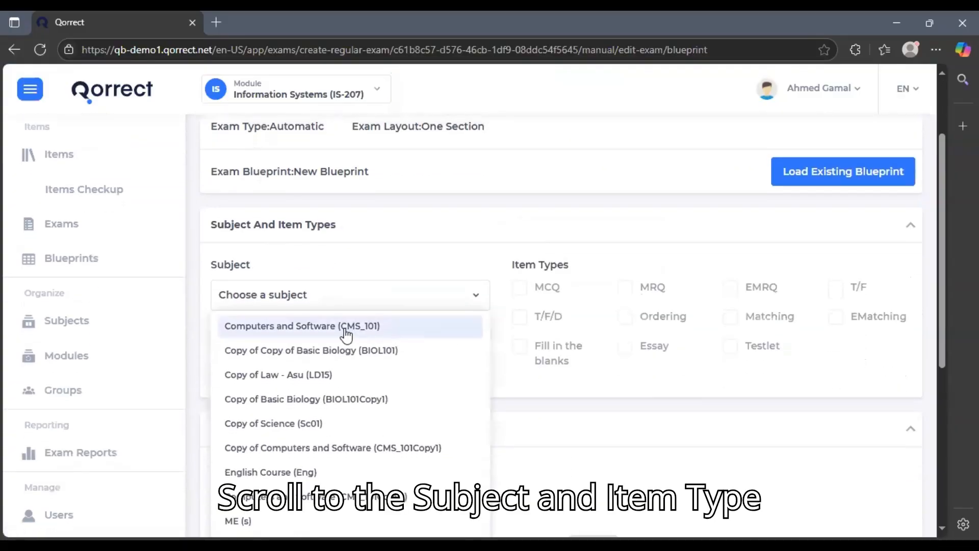
click(346, 329)
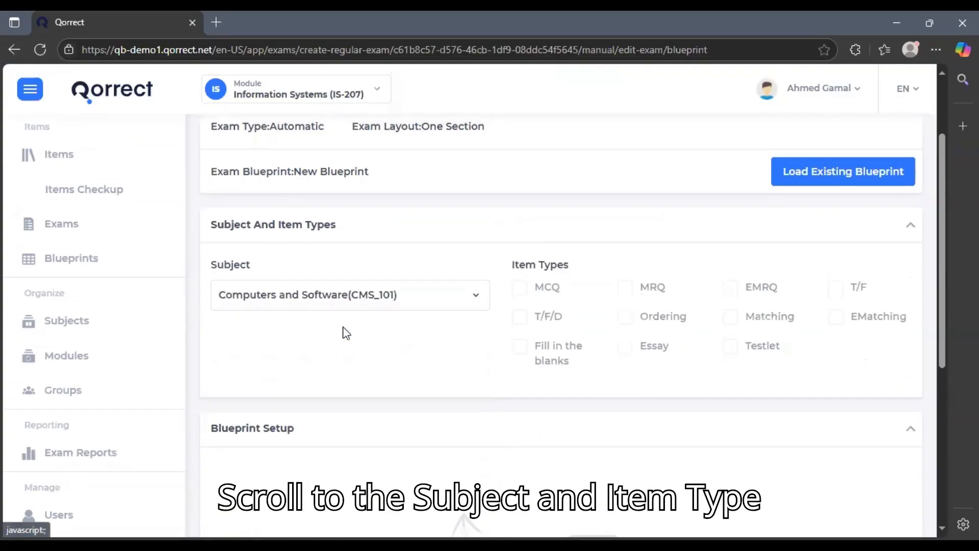
drag(582, 273, 510, 261)
Tick MCQ, T/F and Essay as the blueprint's item types
click(520, 287)
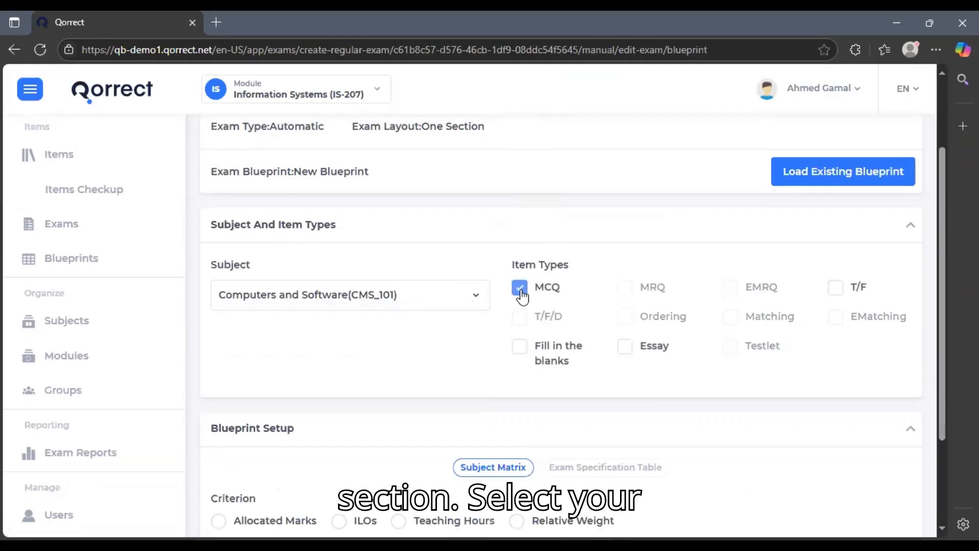
click(857, 290)
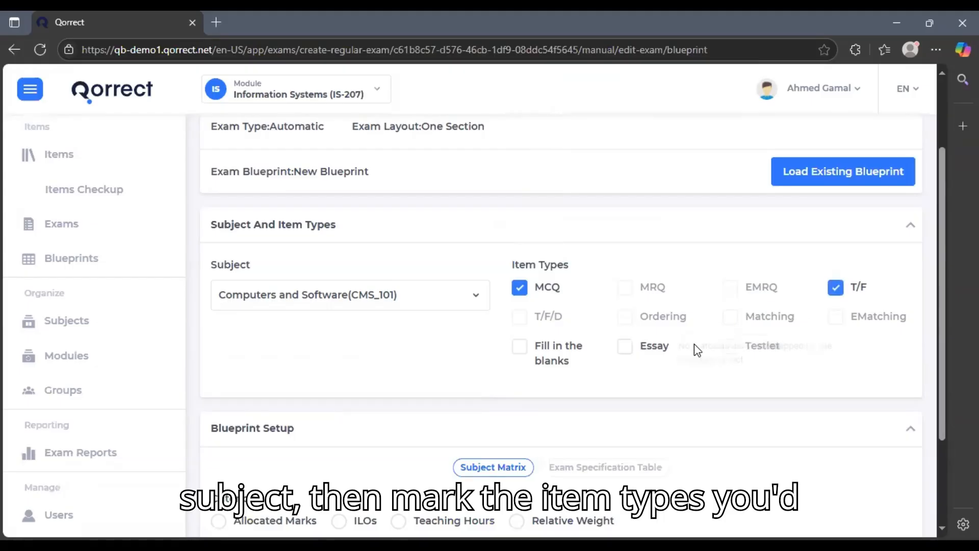
click(658, 348)
scroll(662, 352, down, 1)
scroll(663, 352, down, 2)
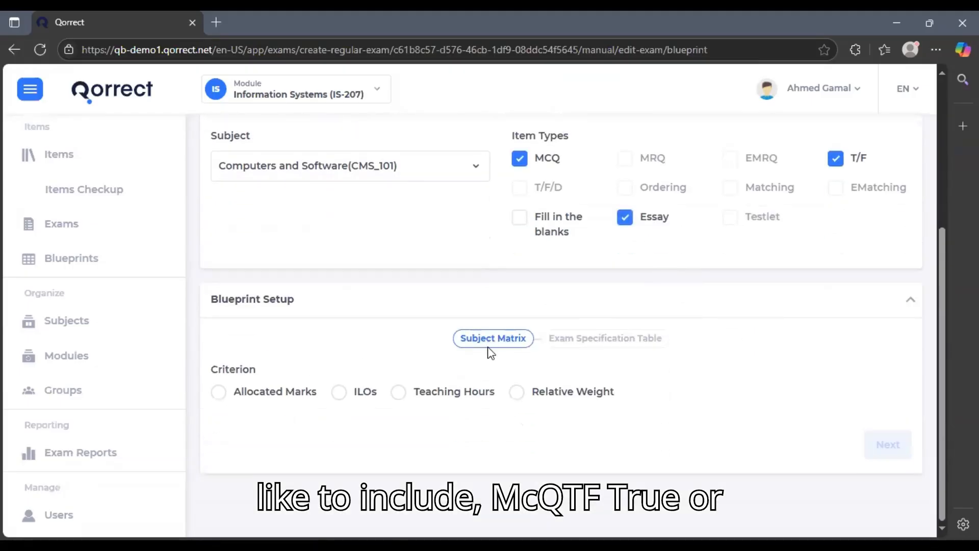
drag(312, 309, 214, 316)
click(261, 332)
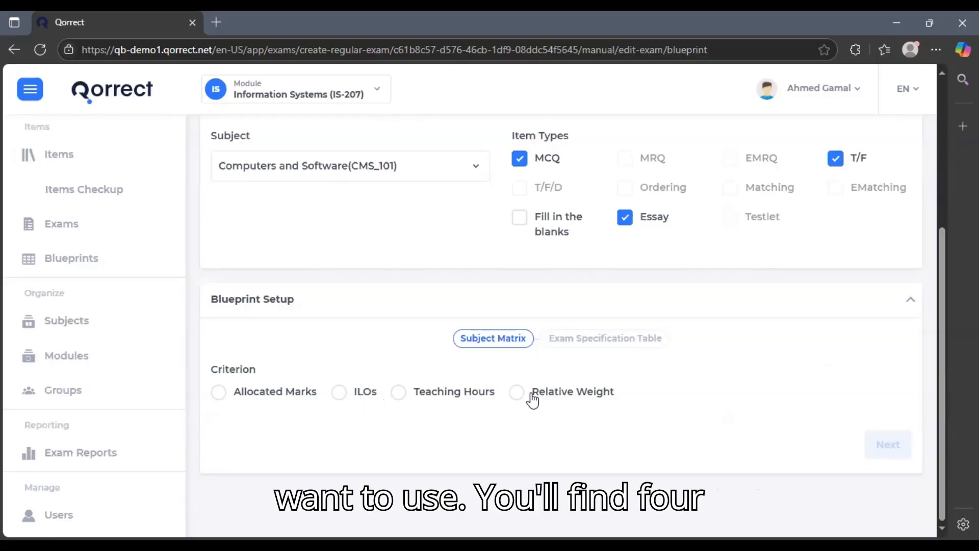
Choose Allocated Marks as the blueprint criterion
click(277, 400)
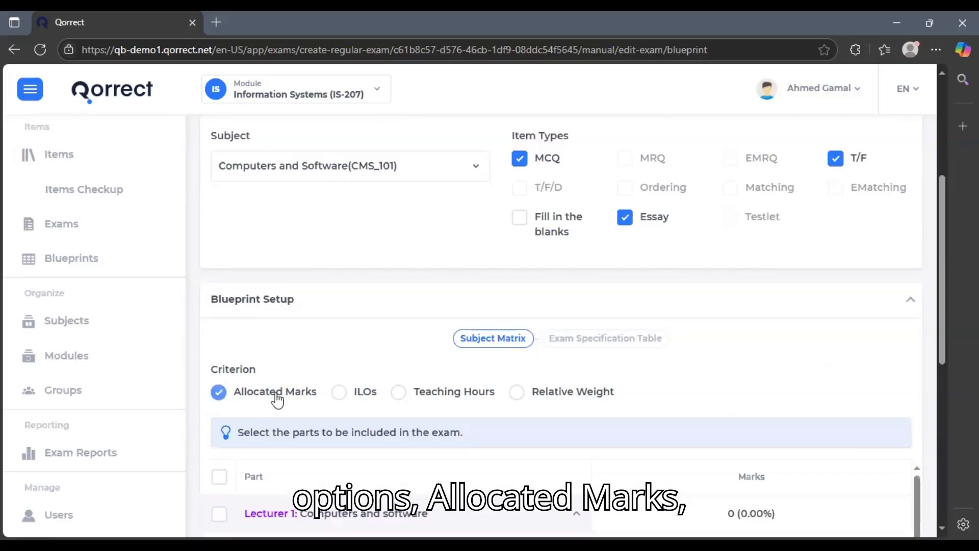
scroll(691, 402, down, 3)
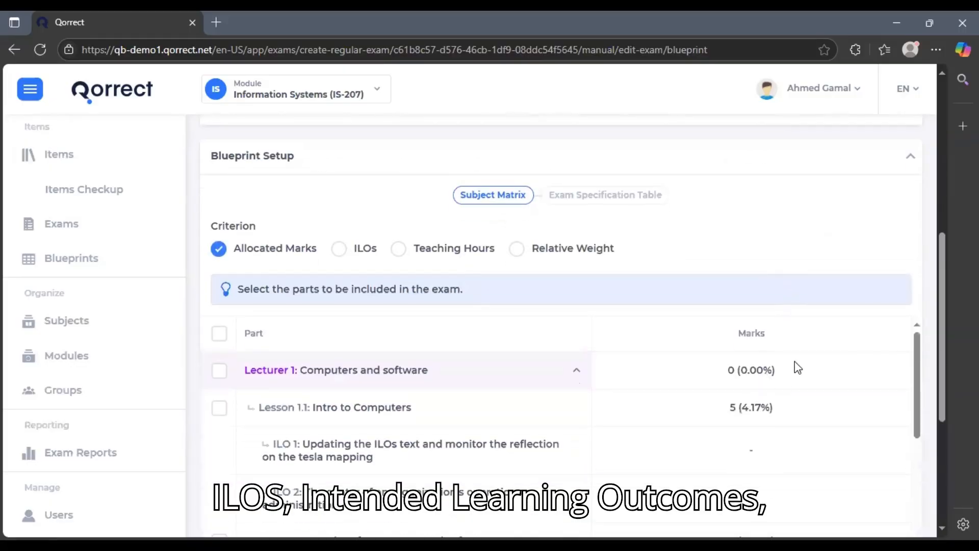
scroll(299, 336, down, 2)
scroll(308, 407, up, 2)
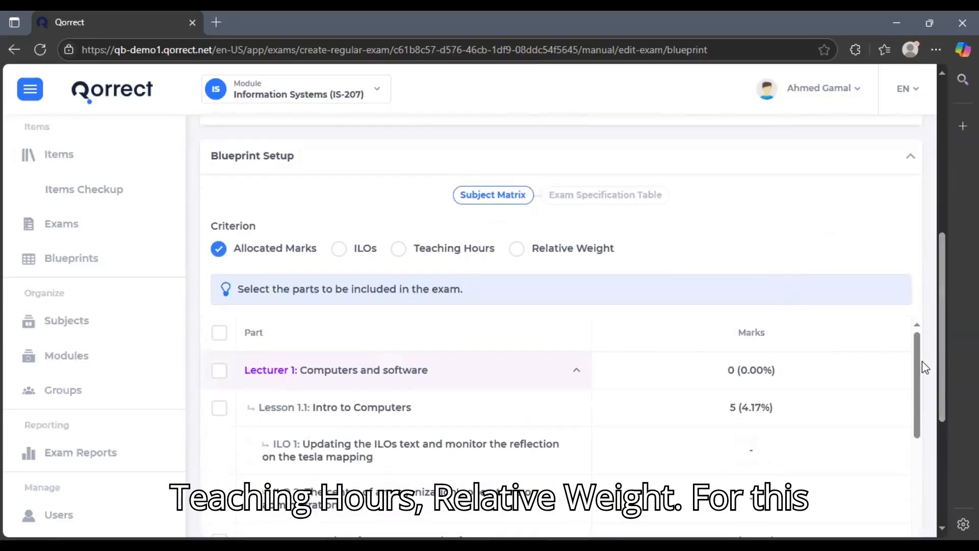
scroll(921, 362, down, 3)
scroll(934, 325, down, 3)
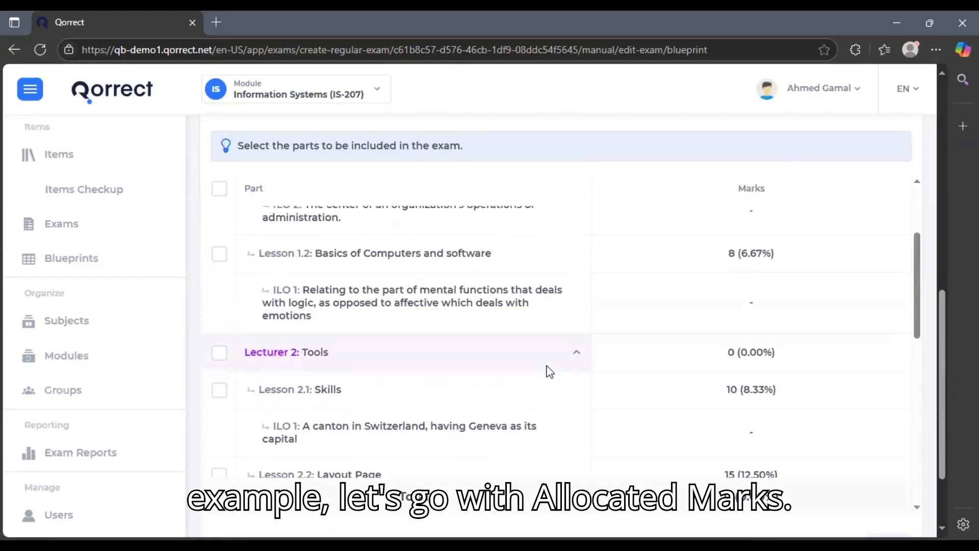
scroll(501, 371, up, 3)
Include all lectures except Lecturer 4: MS Office (106 marks) and save the parts
click(220, 227)
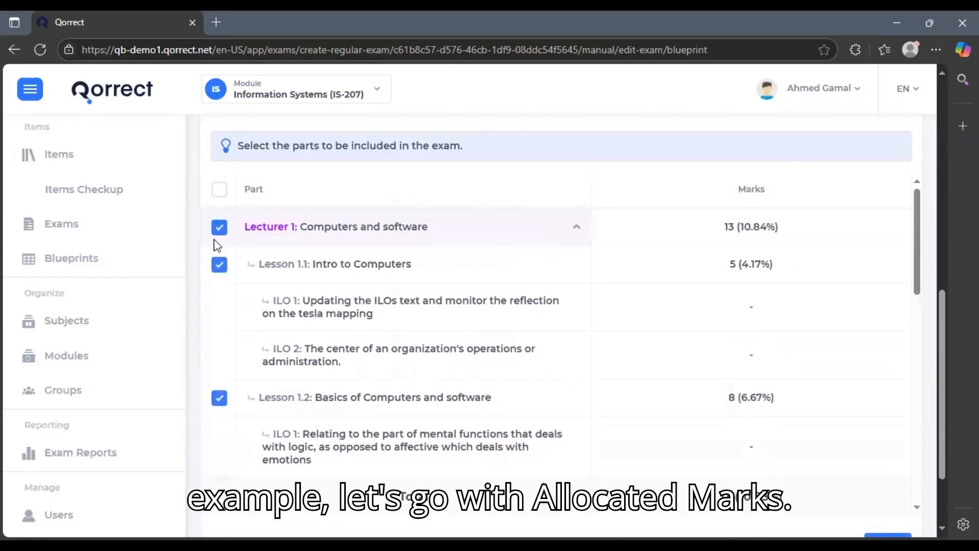
click(220, 189)
scroll(383, 335, down, 10)
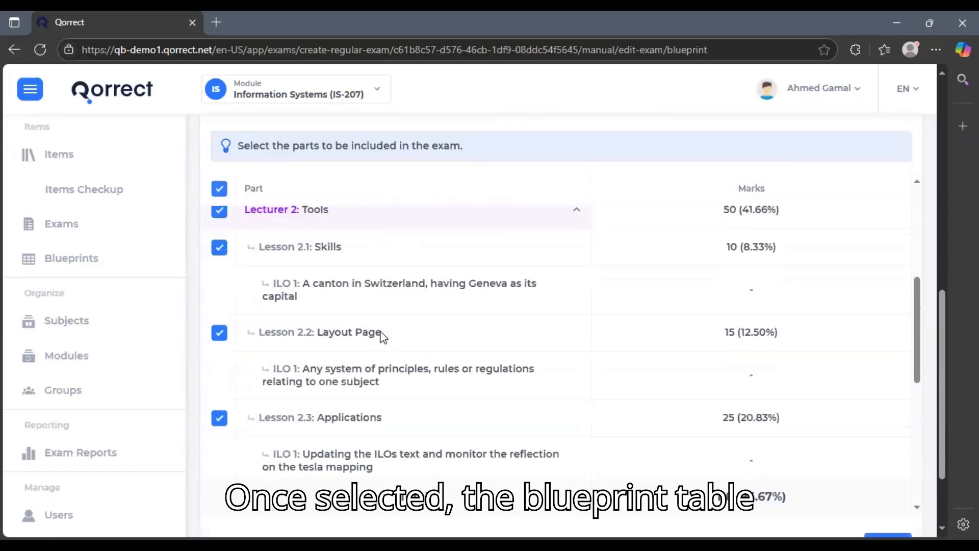
click(219, 415)
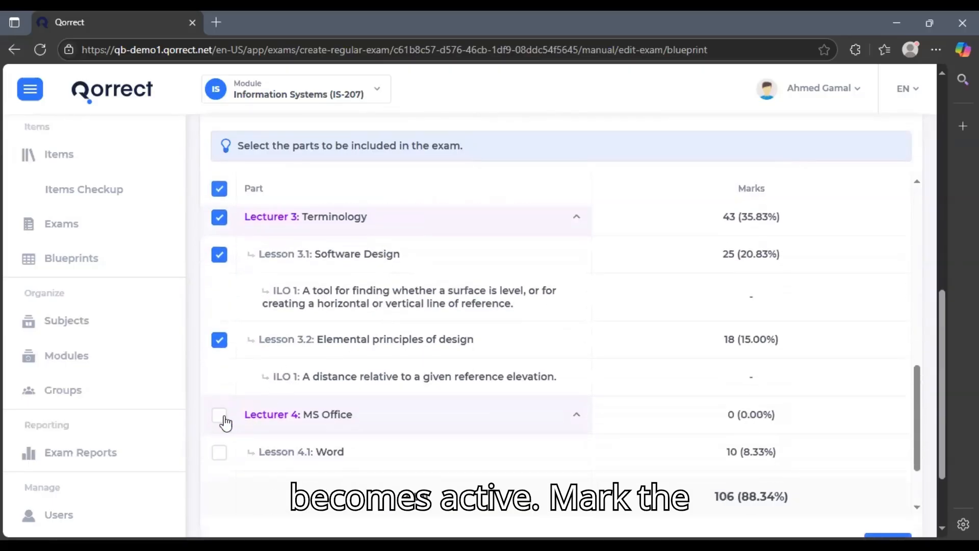
scroll(837, 389, down, 5)
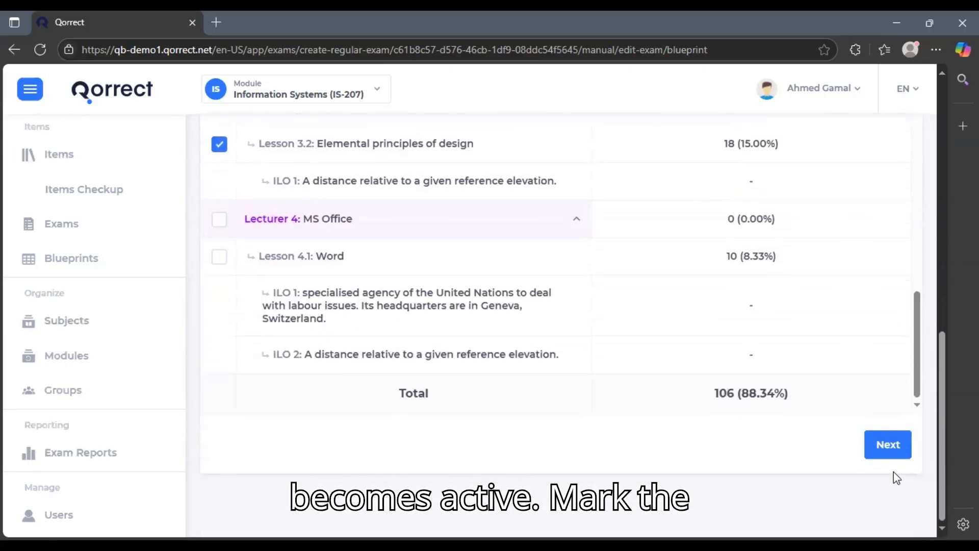
click(887, 445)
Review the specification table's lesson rows and Available Items column
scroll(461, 426, down, 3)
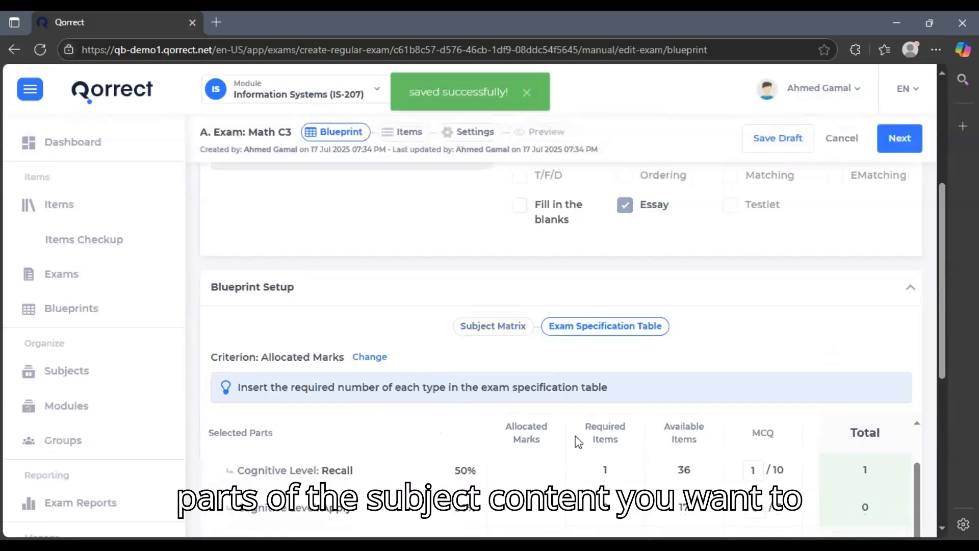
scroll(940, 414, down, 4)
scroll(741, 402, down, 5)
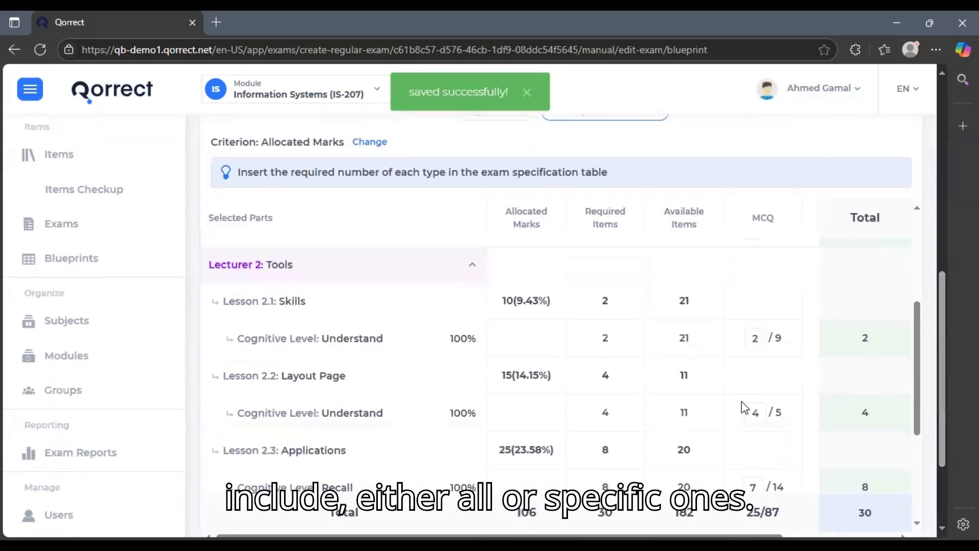
scroll(939, 400, down, 2)
scroll(939, 395, down, 1)
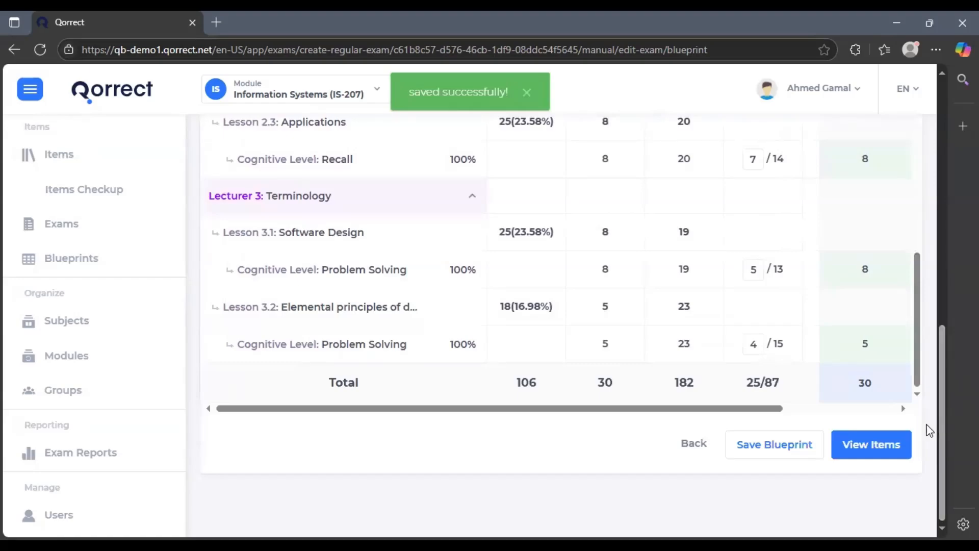
scroll(622, 314, up, 3)
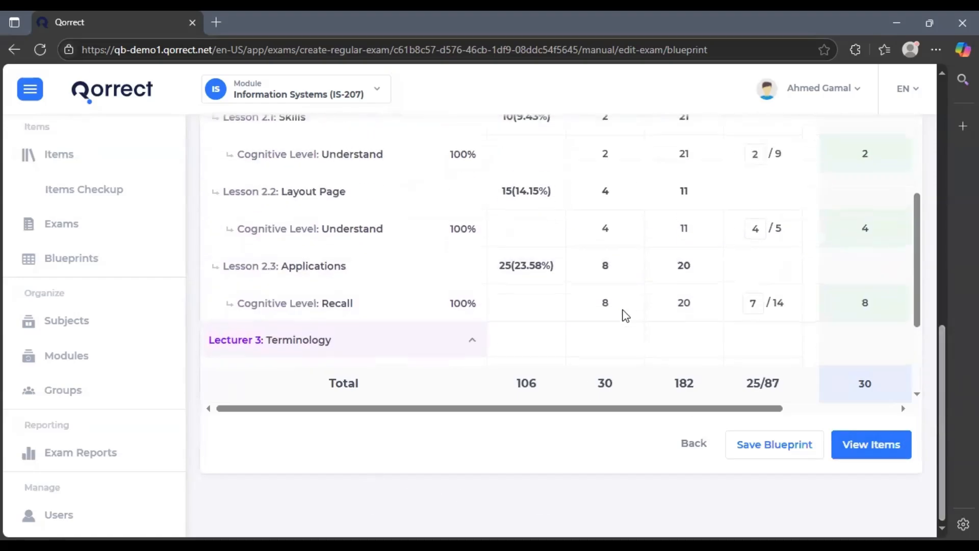
scroll(622, 314, up, 7)
scroll(904, 268, up, 3)
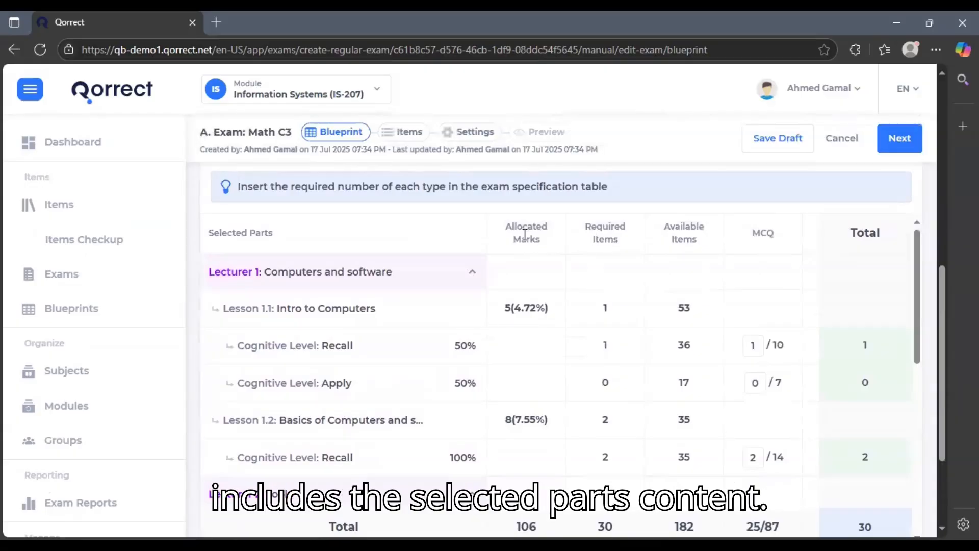
drag(525, 234, 544, 241)
drag(605, 241, 702, 249)
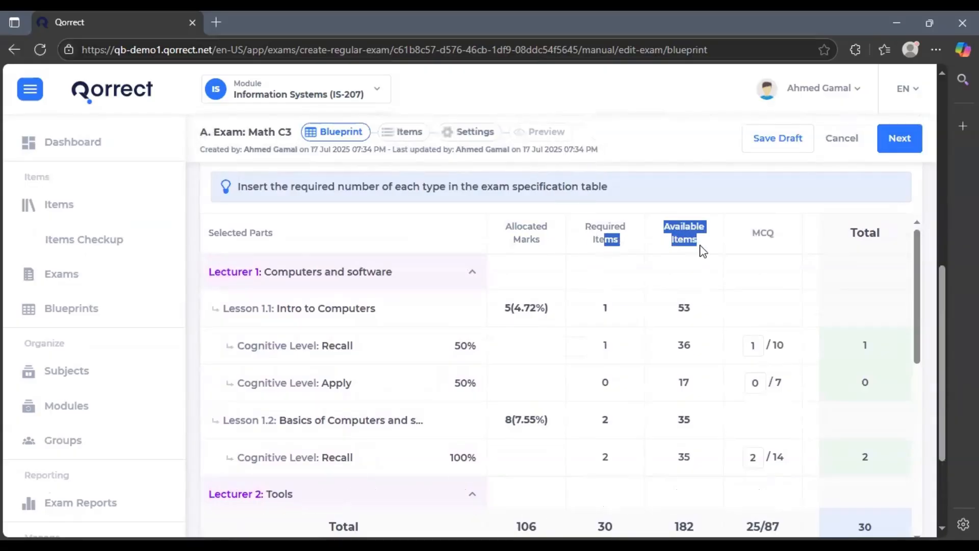
click(759, 247)
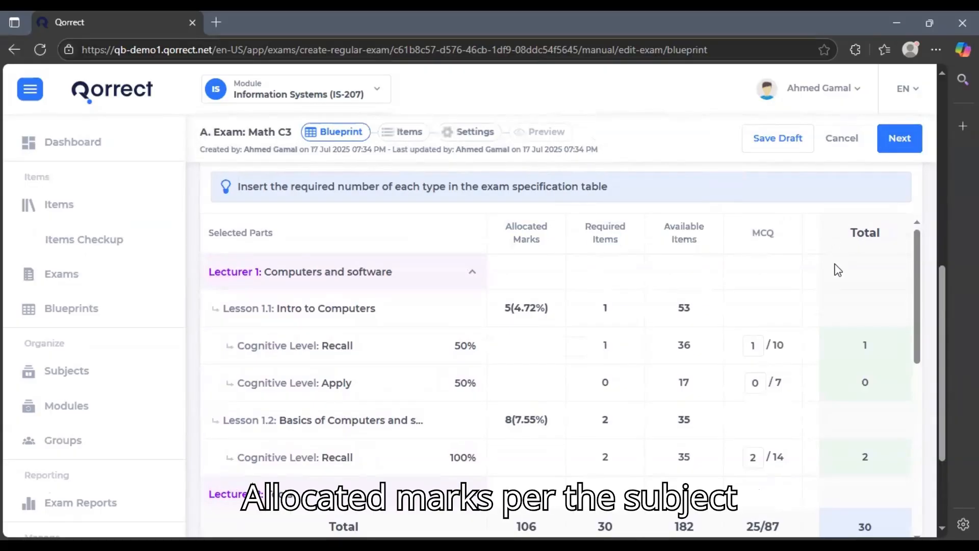
Check the 25 MCQ, 5 T/F, 0 Essay split and save the blueprint
scroll(678, 321, down, 10)
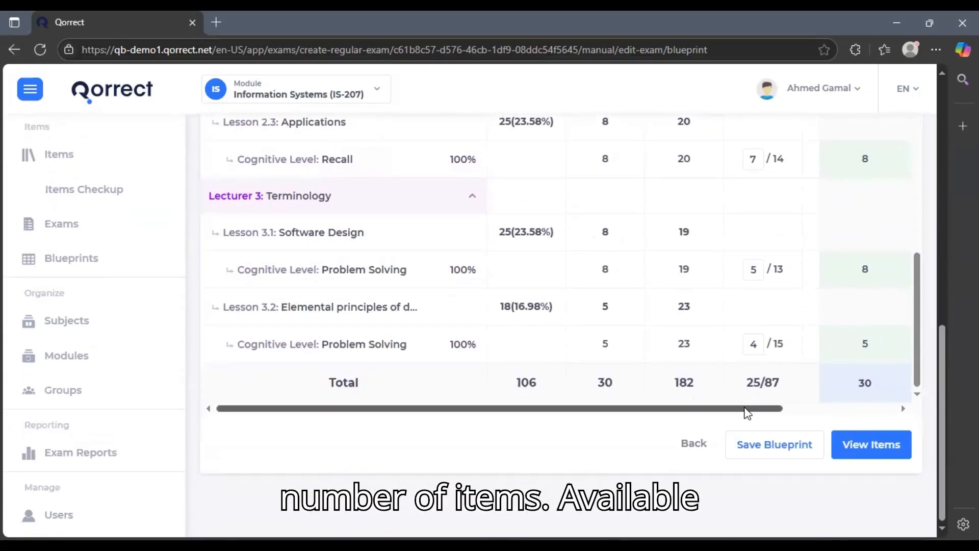
drag(745, 408, 896, 408)
scroll(763, 337, up, 1)
scroll(763, 337, up, 8)
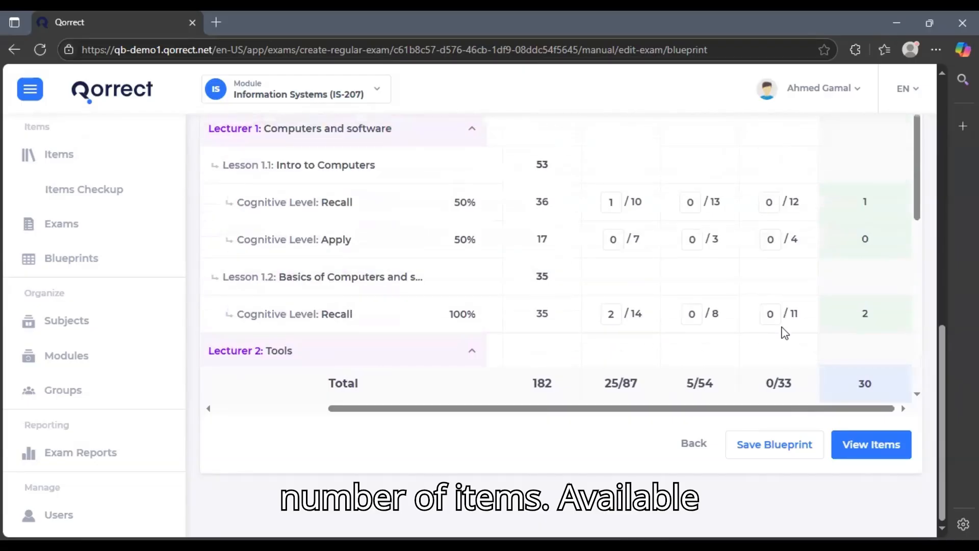
scroll(887, 343, down, 8)
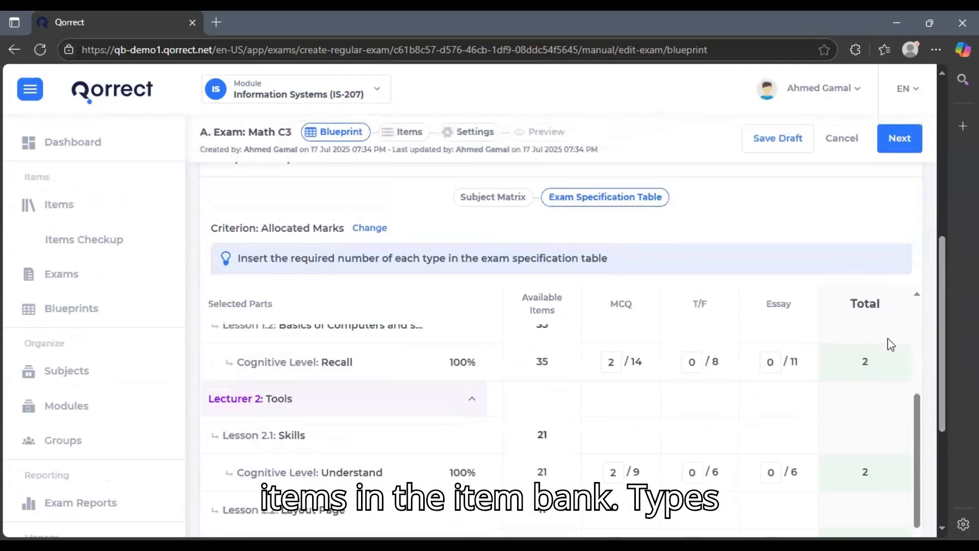
scroll(943, 418, down, 3)
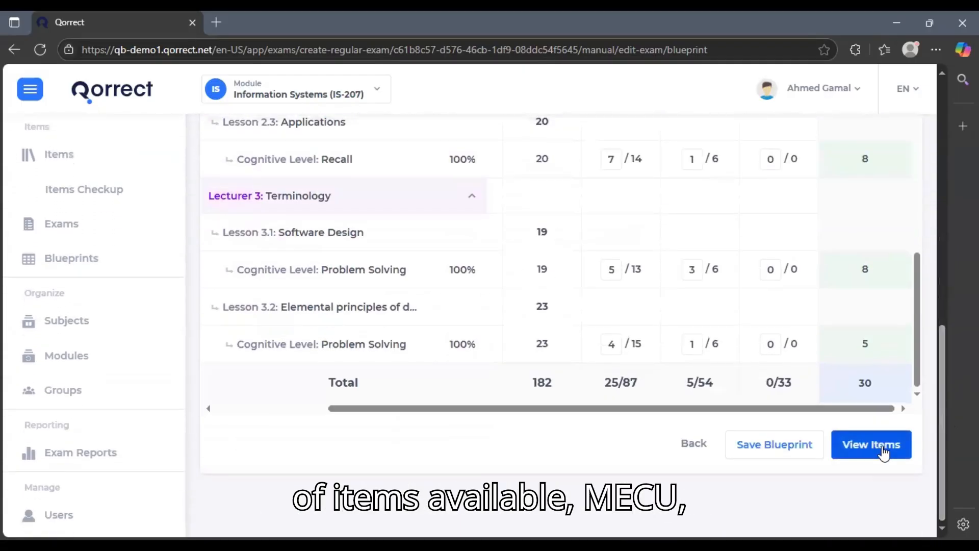
click(887, 453)
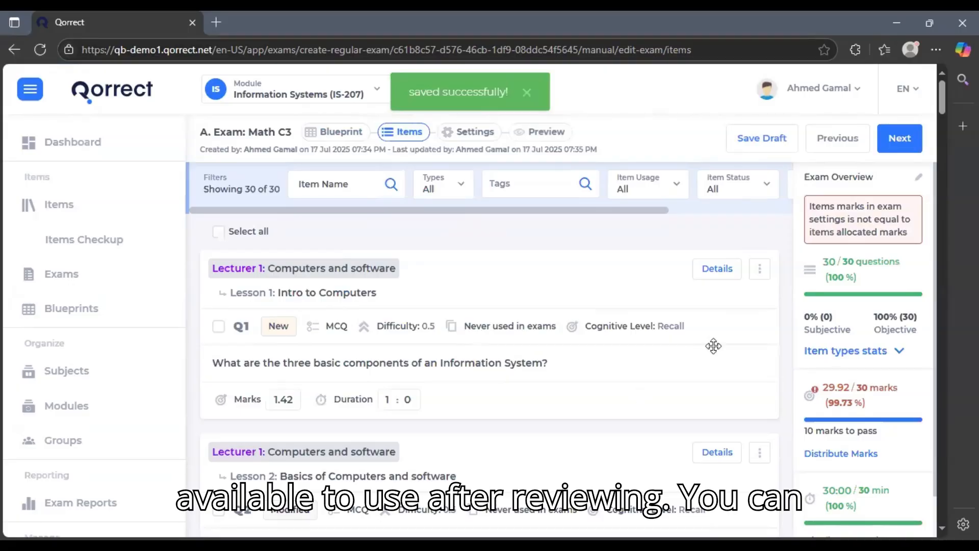
Auto-distribute 30 marks (1 each) and 30 minutes across the 30 items, then save
click(759, 278)
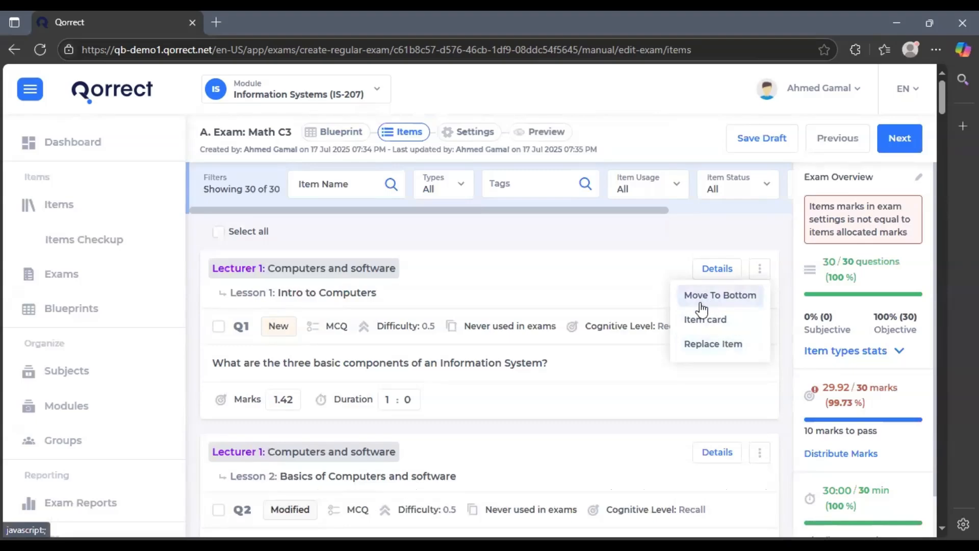
click(837, 453)
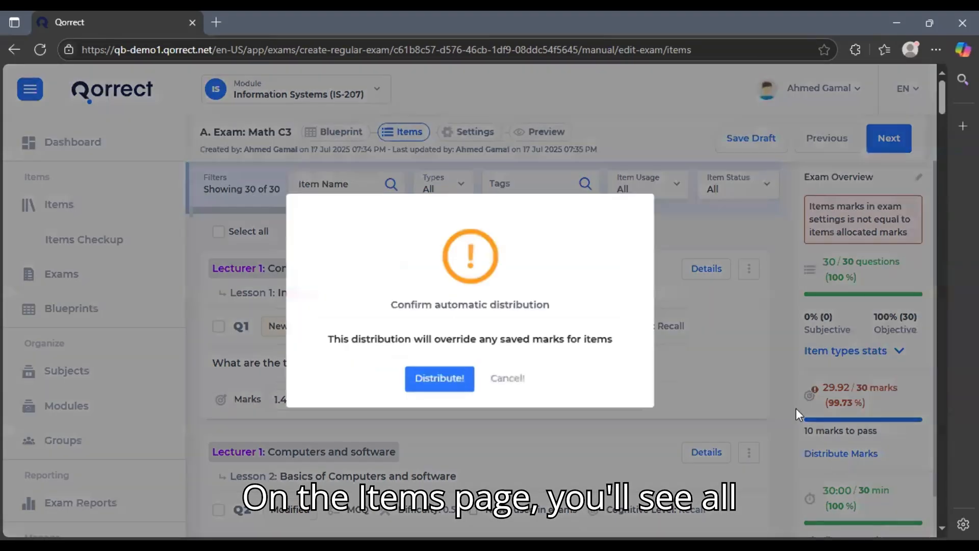
click(461, 383)
click(852, 452)
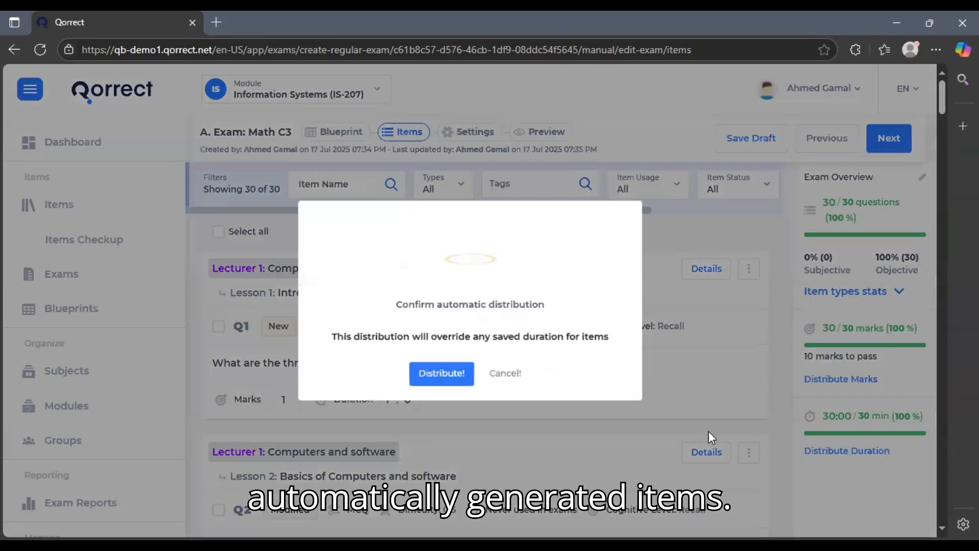
click(443, 384)
click(898, 142)
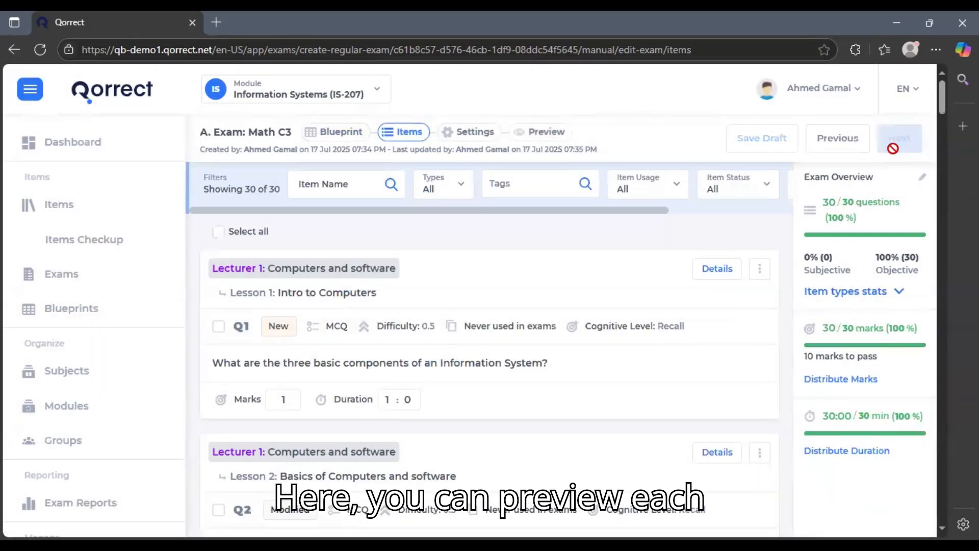
Replace the exam directions with 'best of luck'
scroll(518, 281, down, 4)
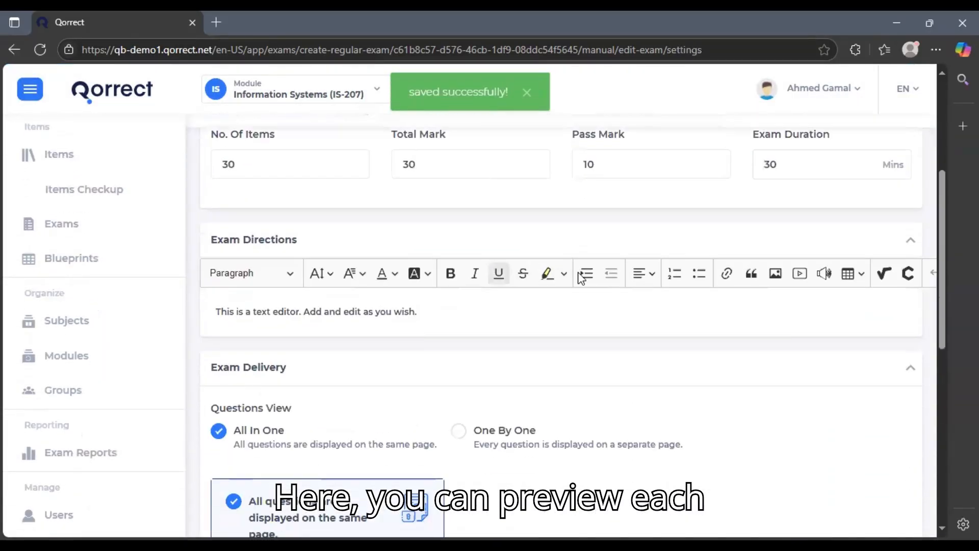
click(450, 292)
text(bes)
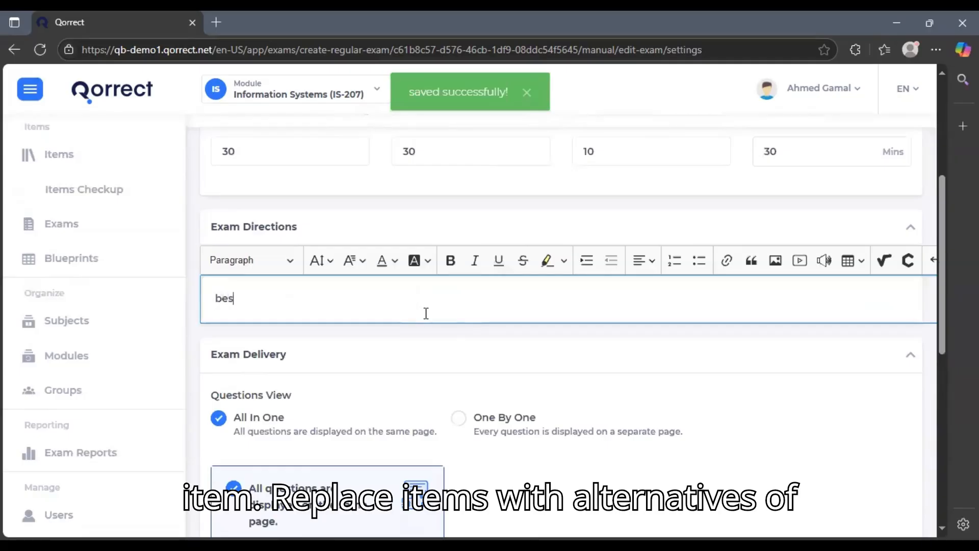
text(t of luck)
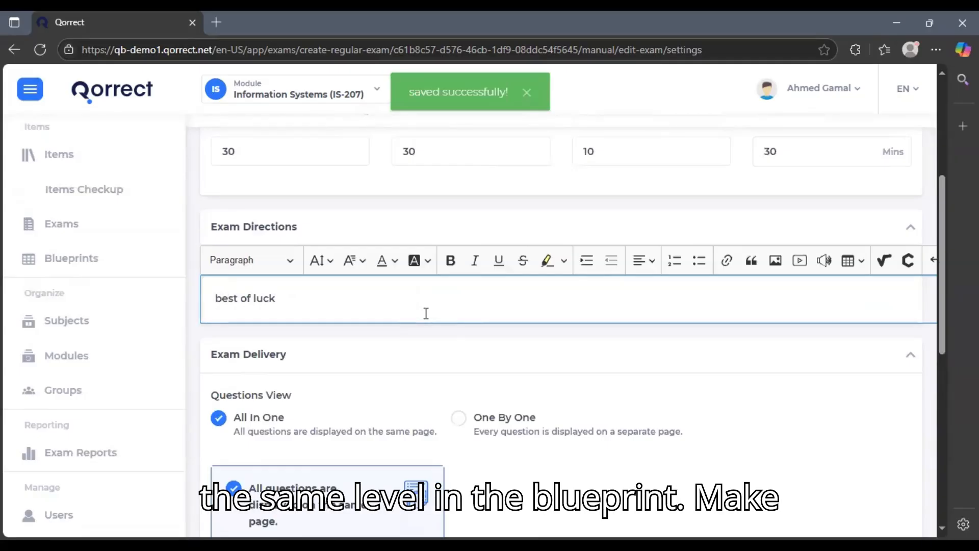
Set Questions View to All In One after trying the One By One options
scroll(443, 321, down, 1)
scroll(433, 357, down, 2)
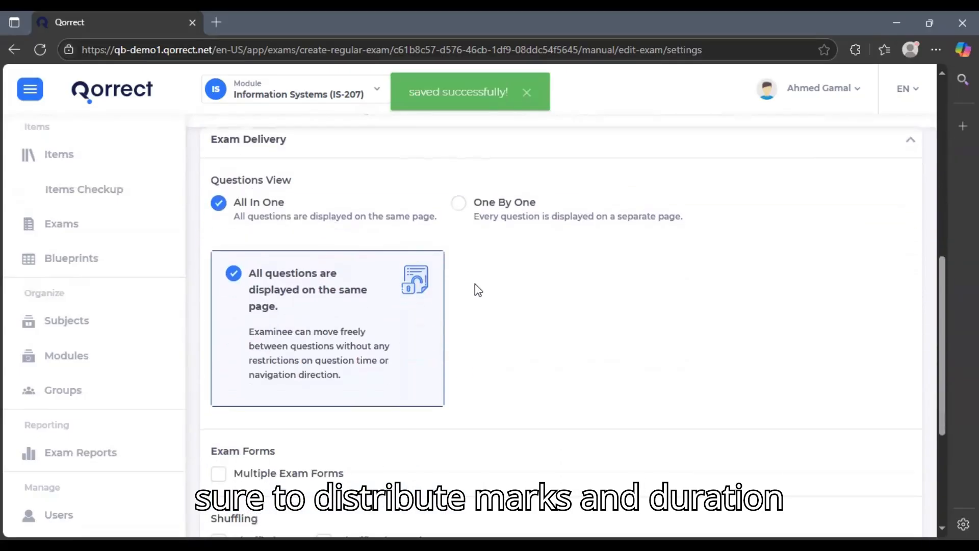
click(484, 215)
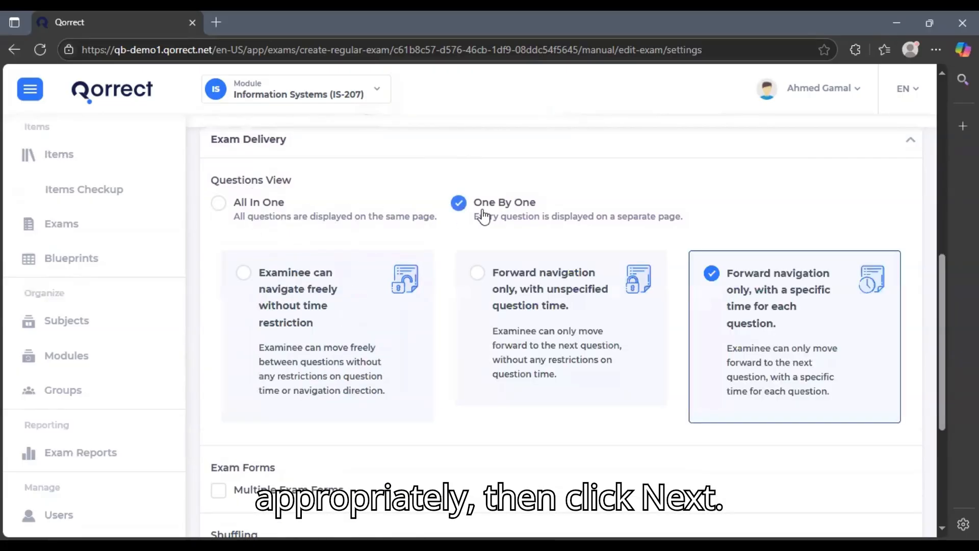
click(258, 206)
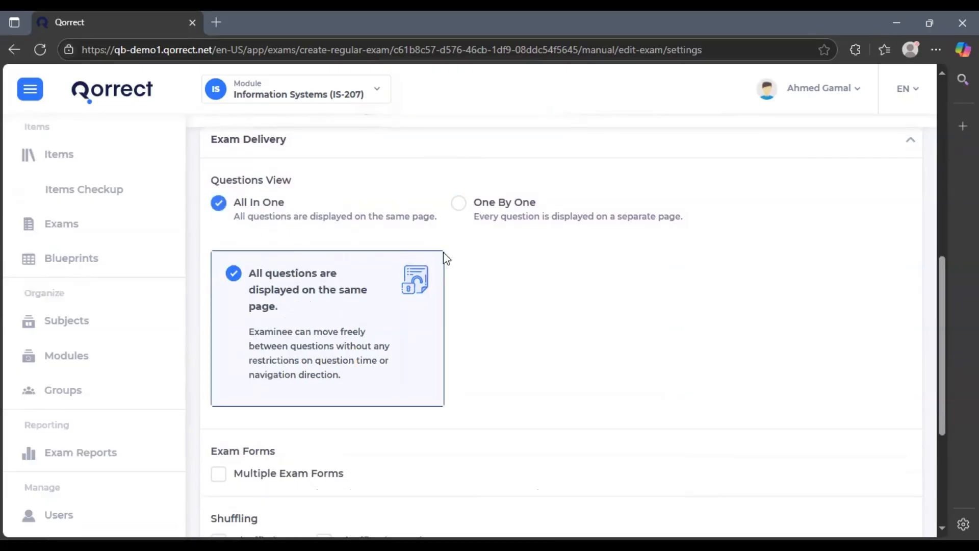
click(510, 210)
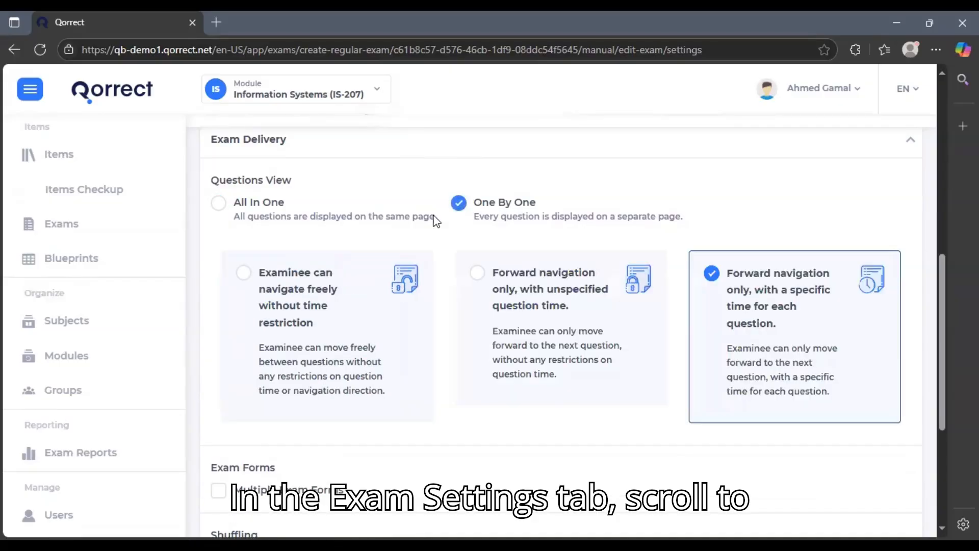
click(478, 274)
click(711, 275)
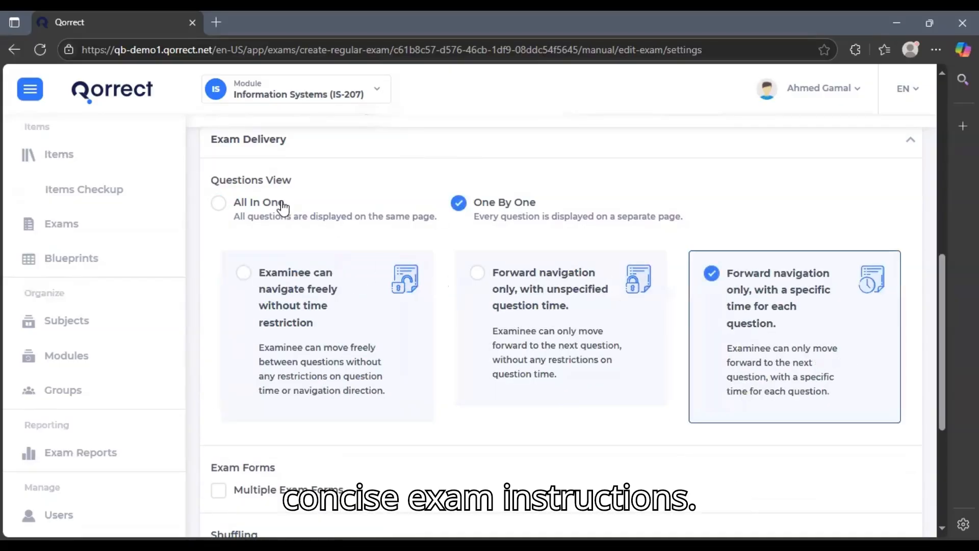
click(218, 203)
scroll(489, 296, down, 2)
Leave multiple exam forms off and shuffle both items and alternatives
scroll(508, 312, down, 2)
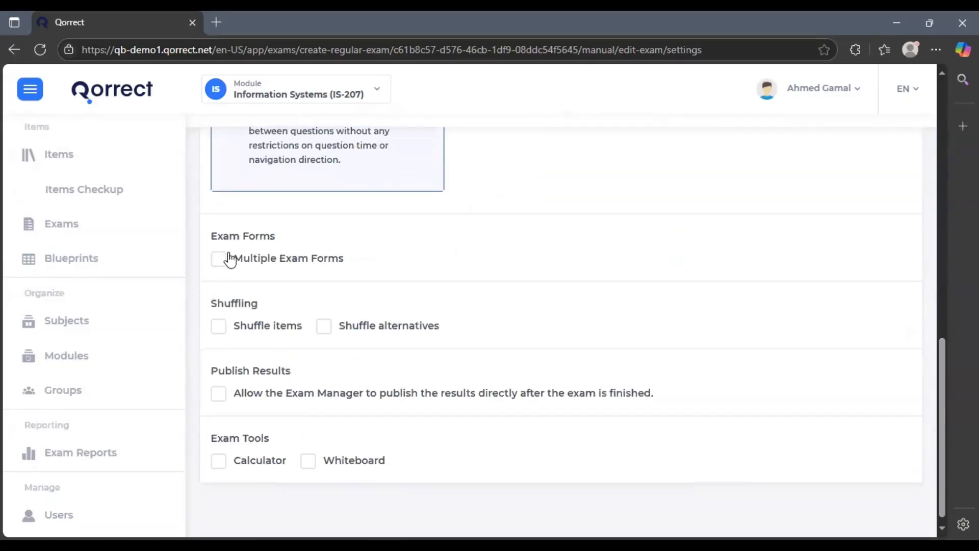
click(220, 259)
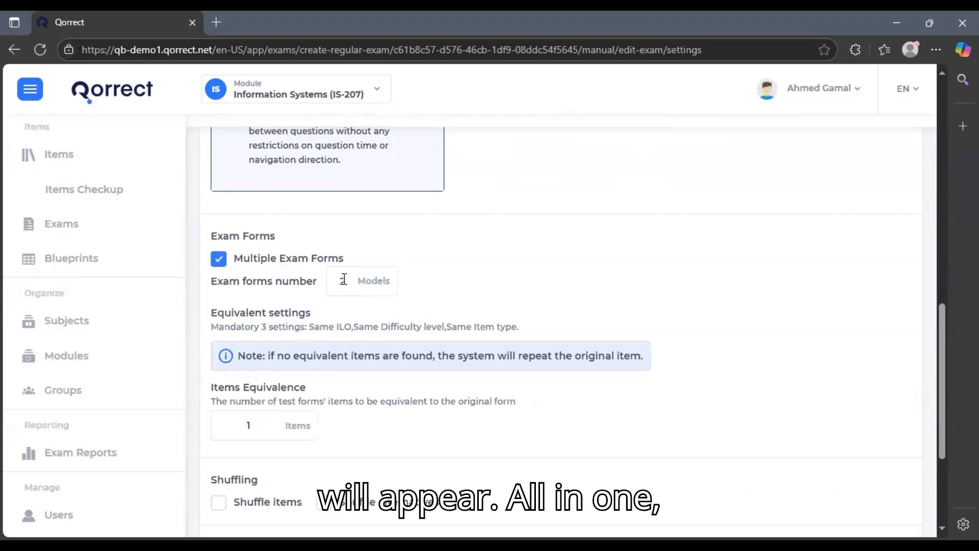
click(226, 265)
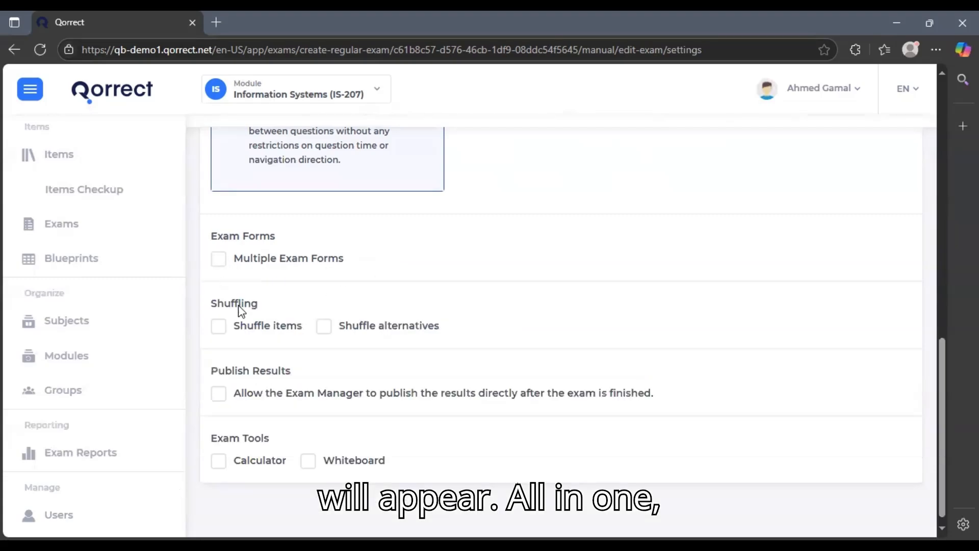
click(231, 331)
click(333, 329)
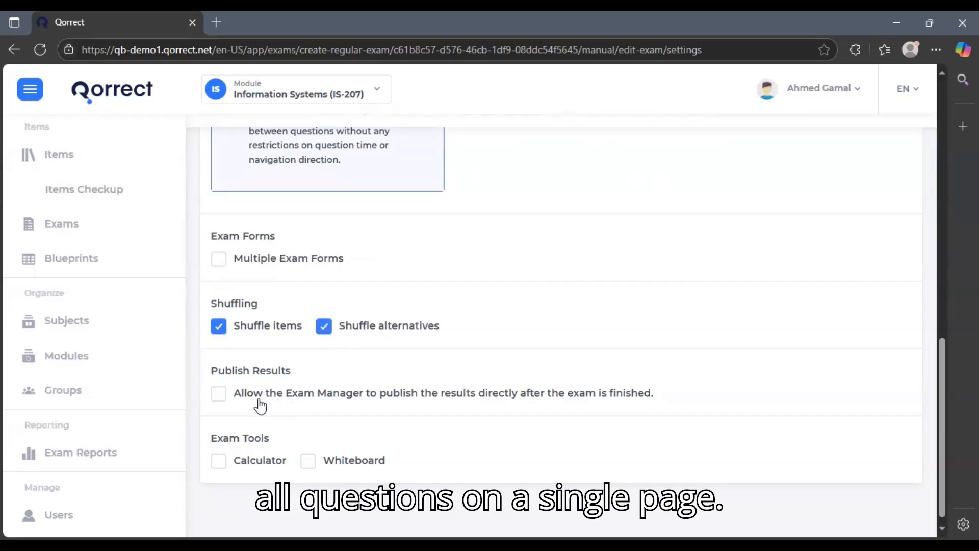
Allow the exam manager to publish results and give examinees the calculator
scroll(219, 398, down, 1)
click(218, 384)
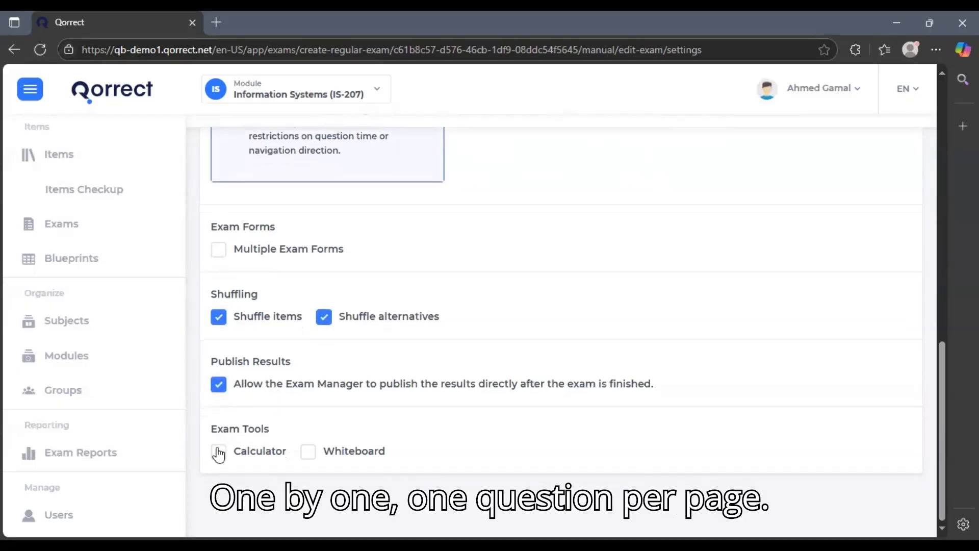
click(219, 453)
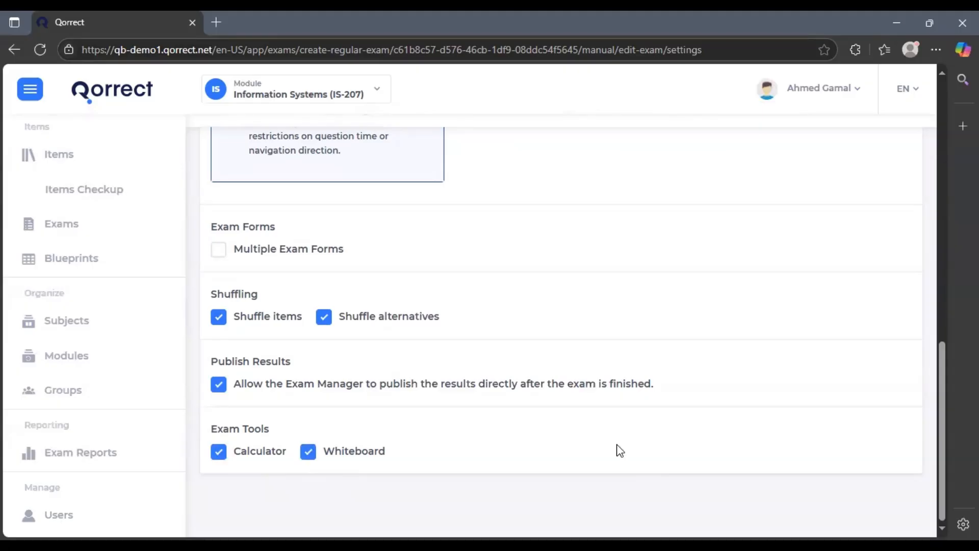
scroll(872, 388, up, 5)
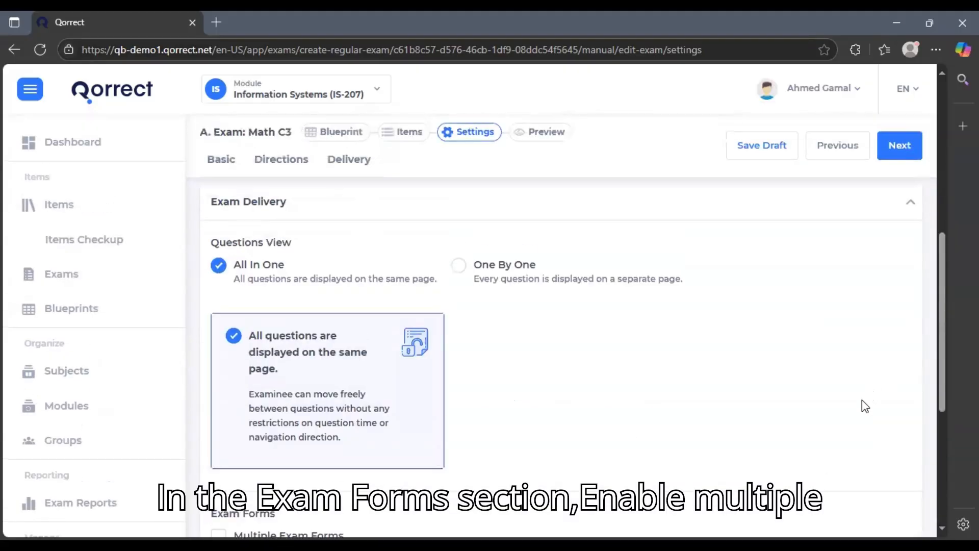
Save the settings, accept the items-list reset, and choose Finish and publish
scroll(640, 444, up, 8)
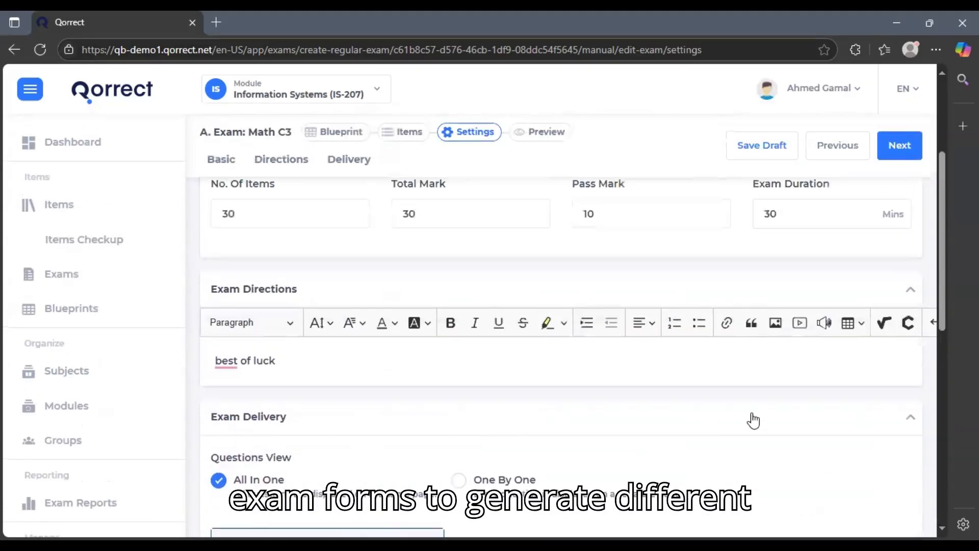
click(896, 158)
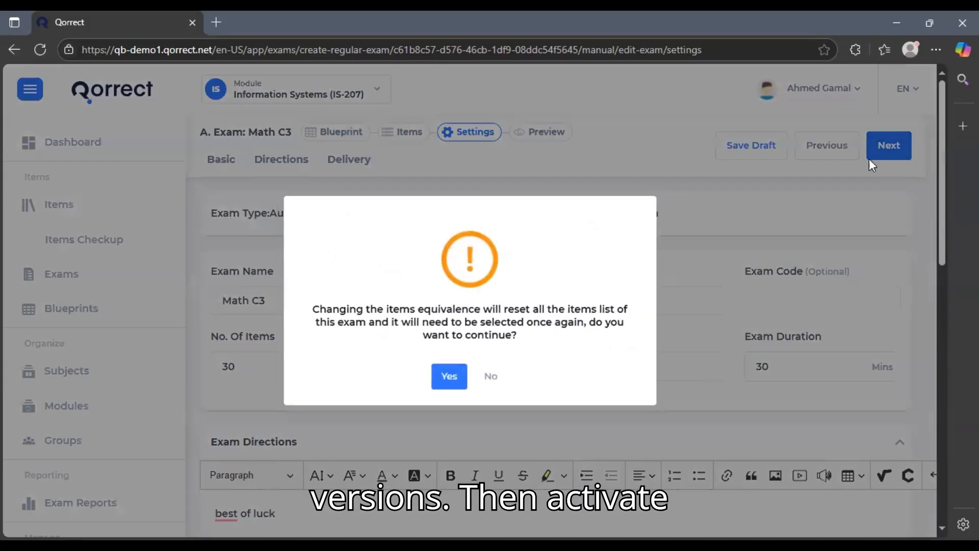
click(449, 376)
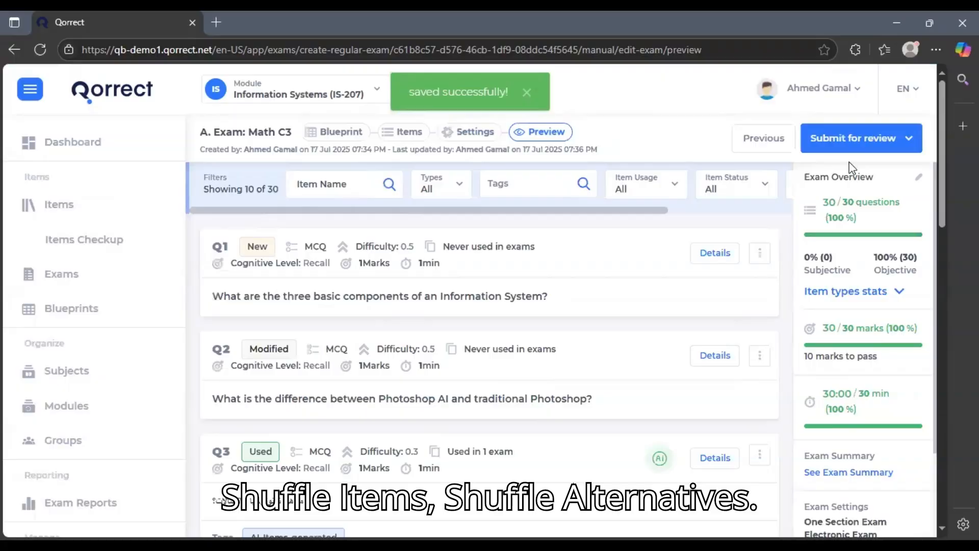
click(890, 138)
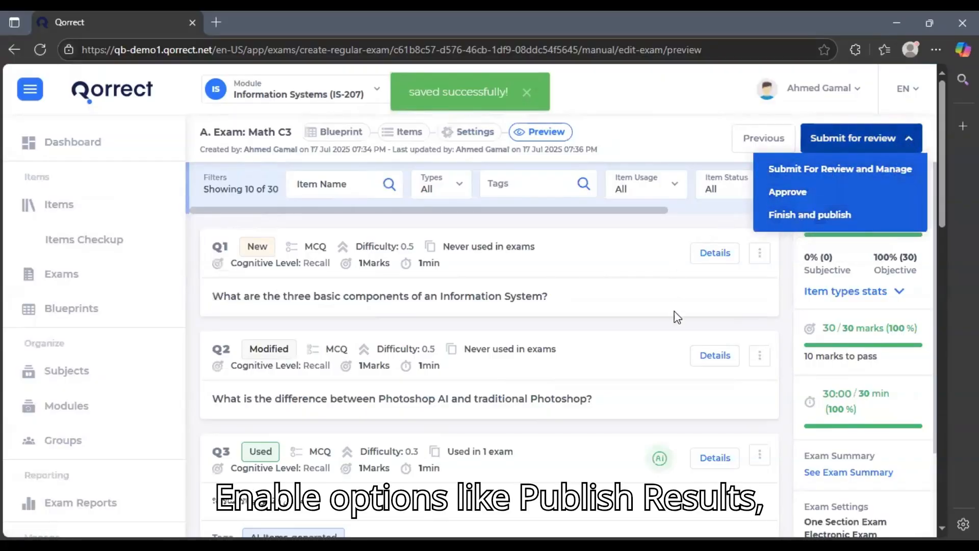
click(812, 216)
Keep student identity verification enabled and edit its confidence threshold value
scroll(512, 393, down, 3)
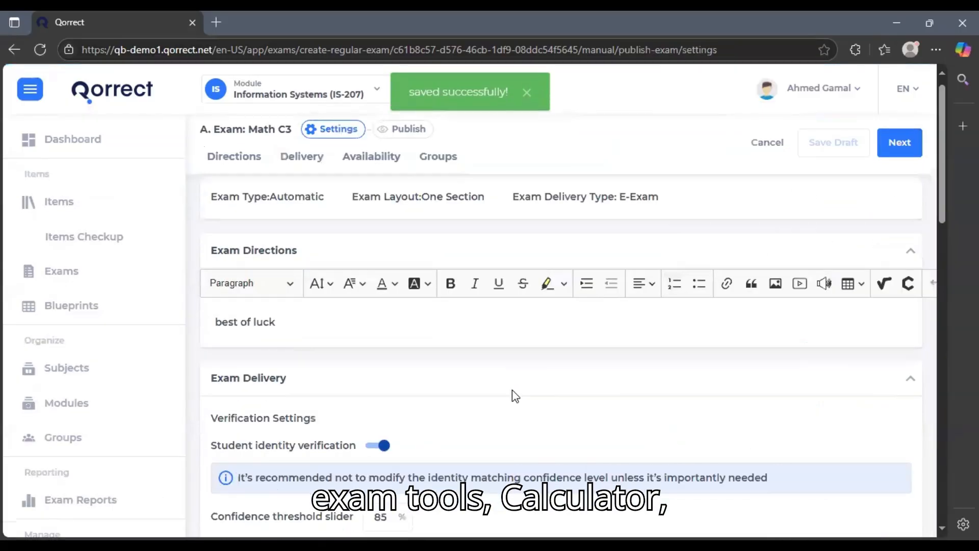
scroll(376, 295, down, 2)
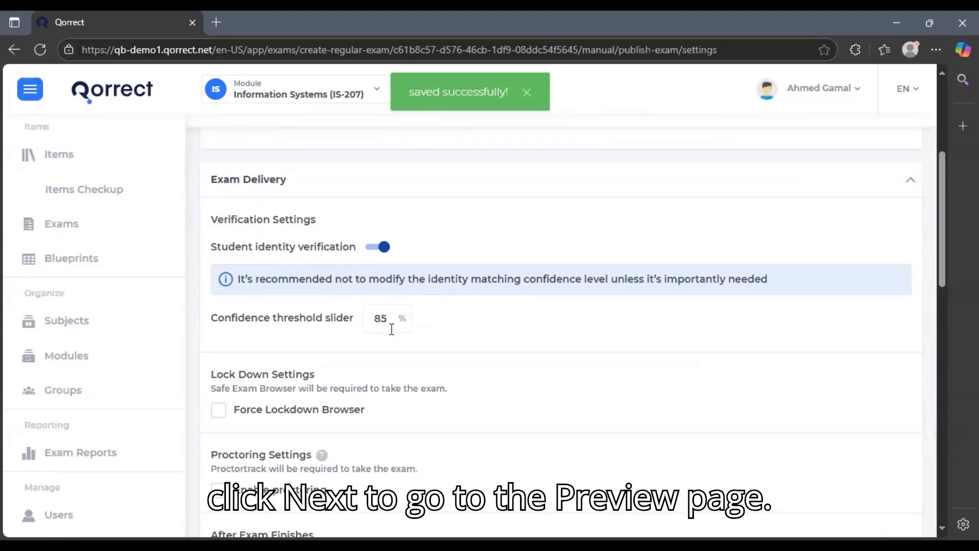
click(379, 249)
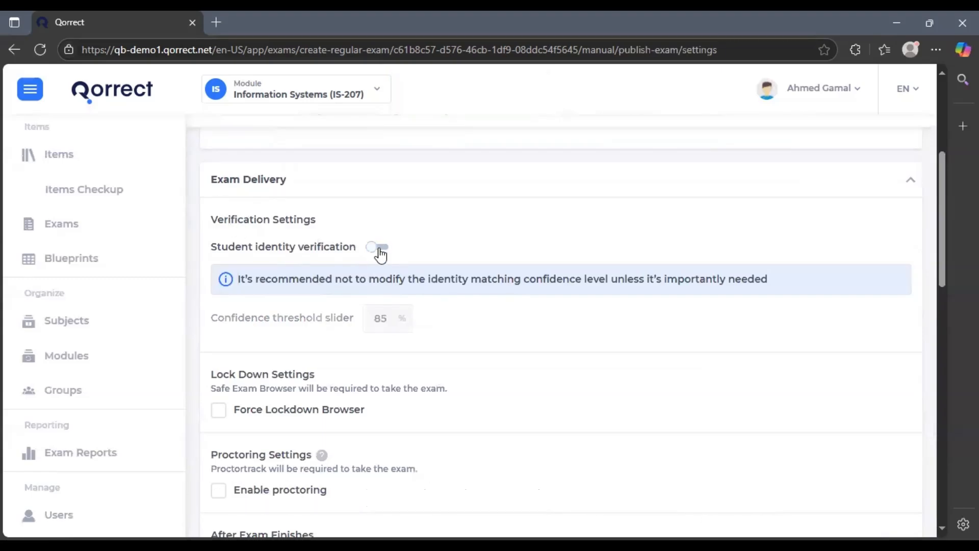
click(378, 249)
double_click(377, 316)
text(86)
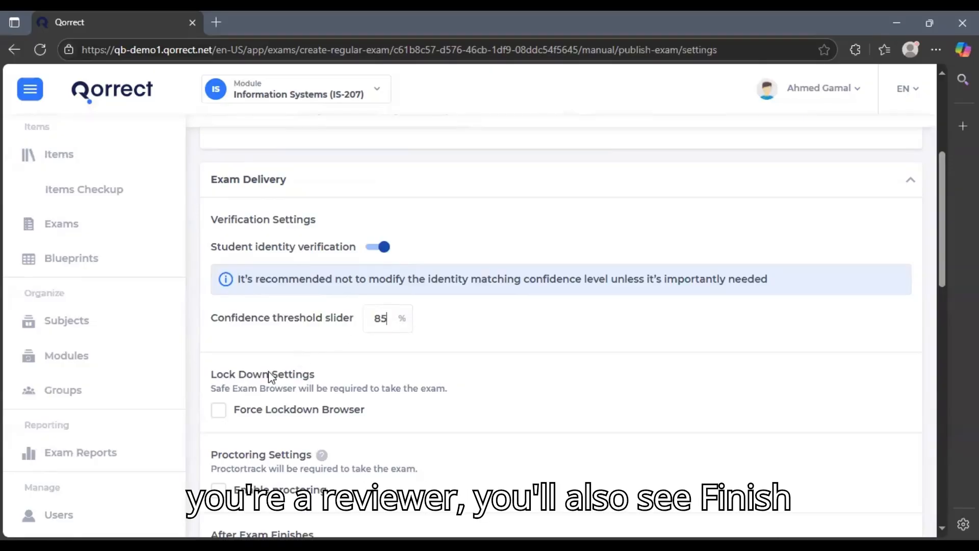
Require Force Lockdown Browser and leave proctoring disabled
scroll(252, 384, down, 3)
click(254, 273)
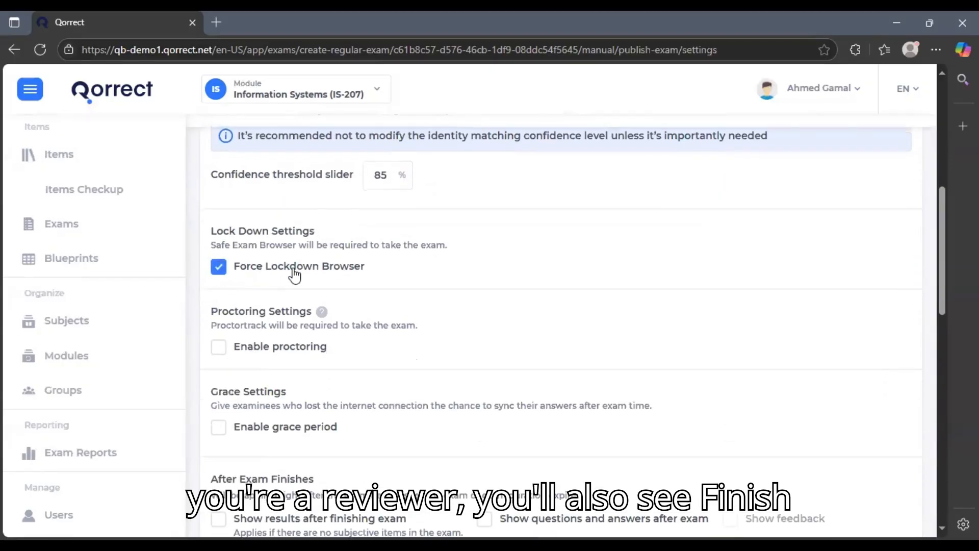
double_click(255, 274)
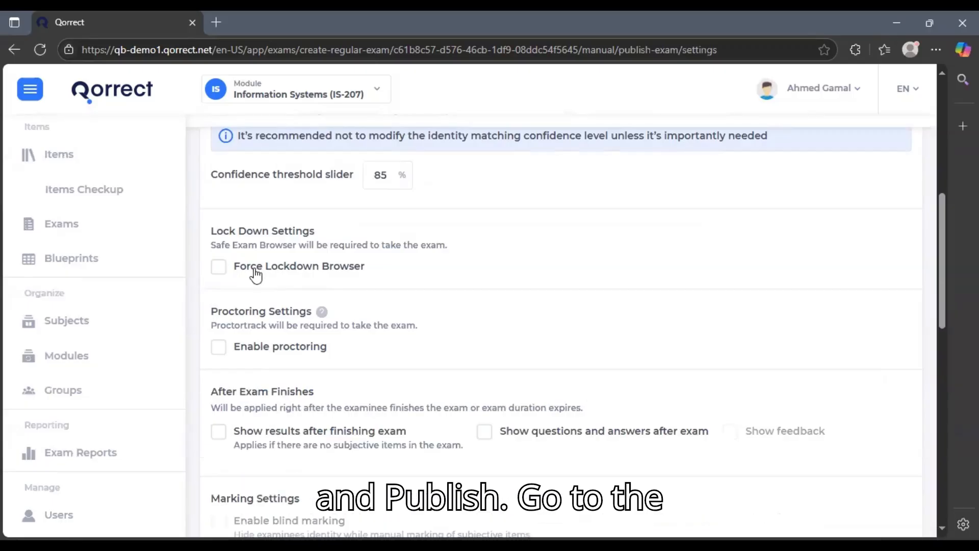
click(246, 352)
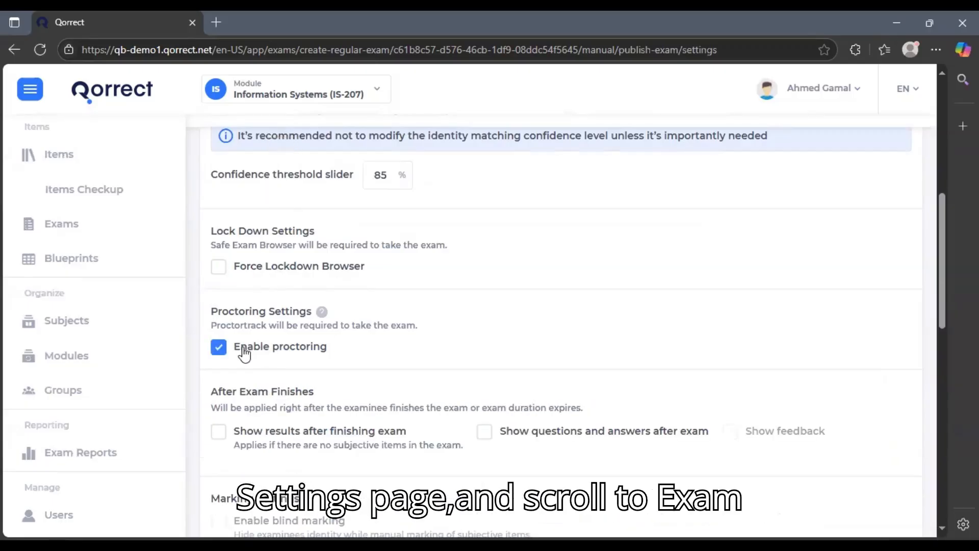
click(218, 270)
scroll(496, 304, down, 1)
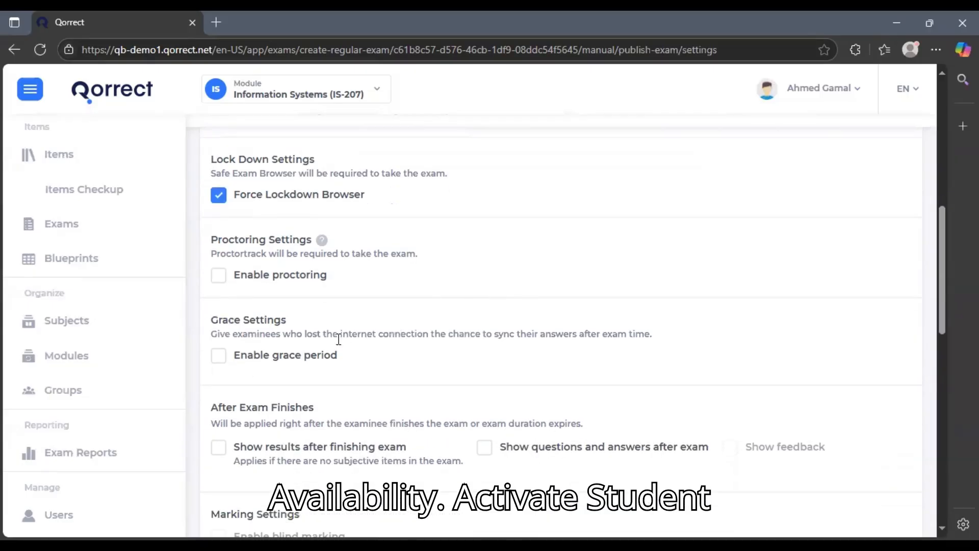
scroll(245, 363, down, 1)
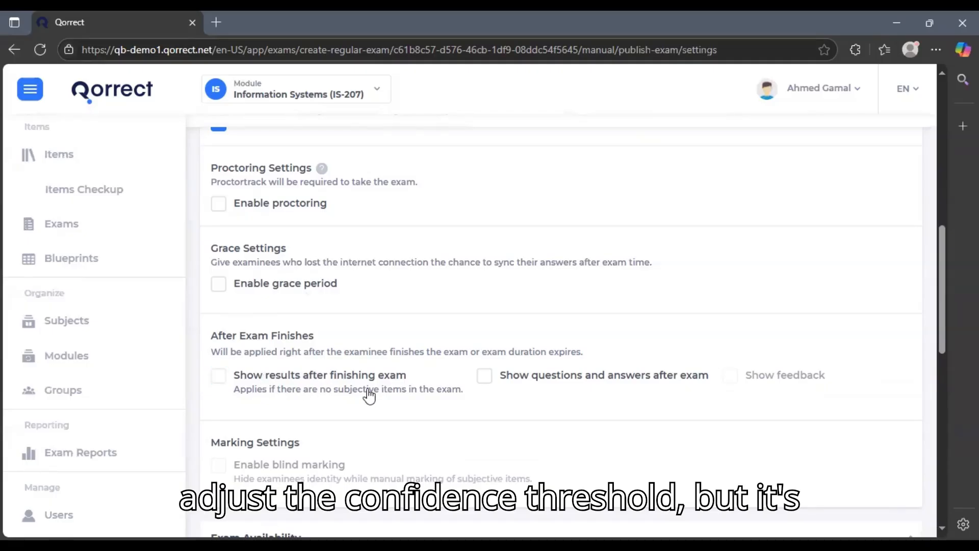
scroll(367, 393, down, 3)
Set the exam start to 18 July 2025 at 03:00 pm
scroll(408, 366, down, 1)
click(619, 316)
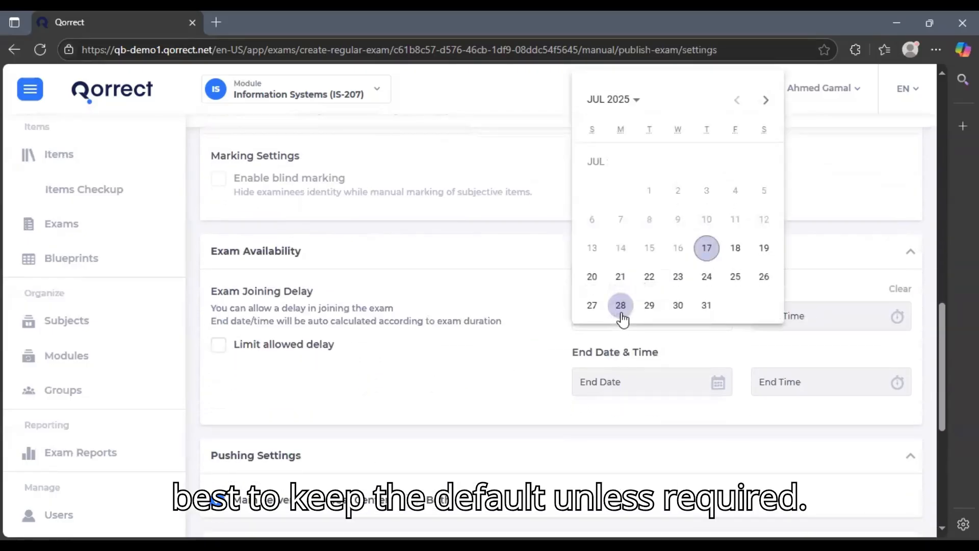
click(731, 255)
click(820, 327)
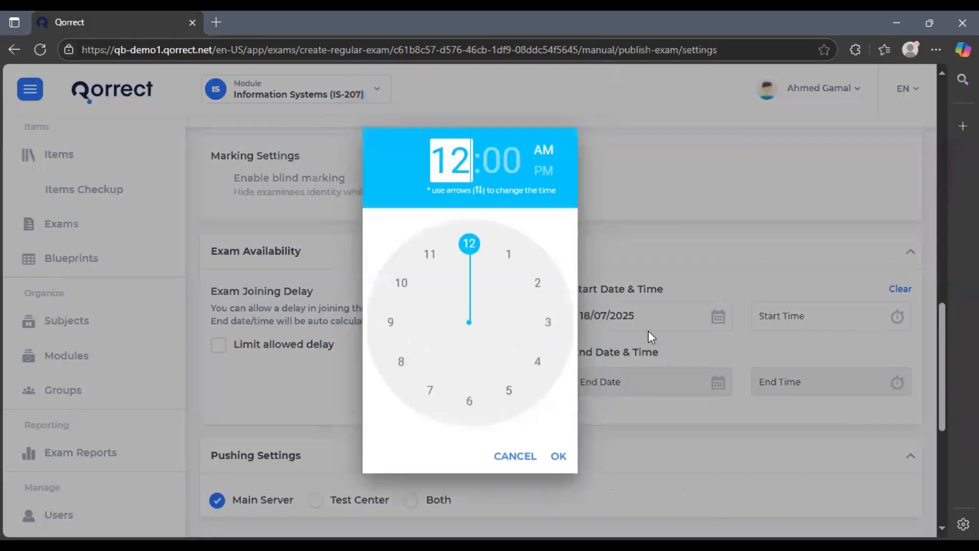
click(559, 316)
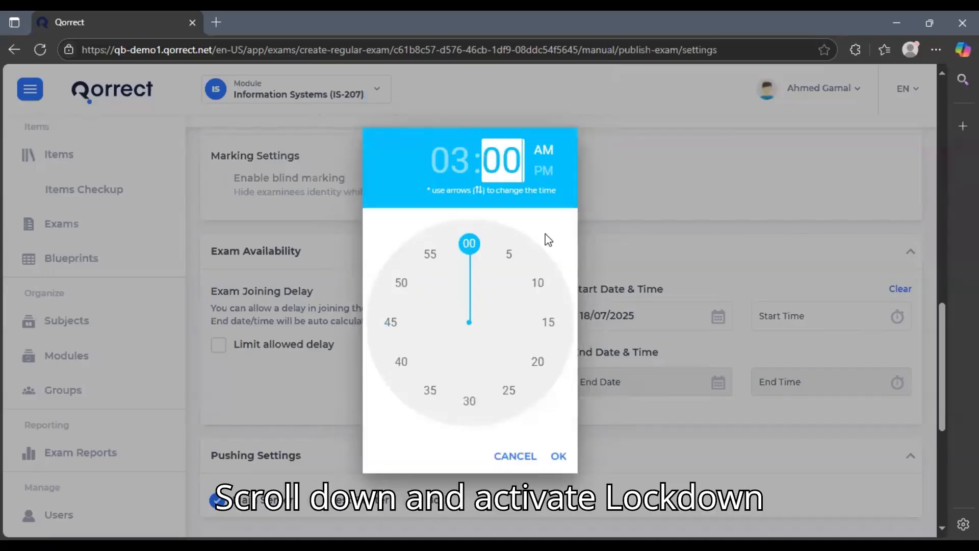
click(544, 170)
click(559, 456)
Choose Main Server as the pushing setting after trying the other delivery options
scroll(569, 436, down, 3)
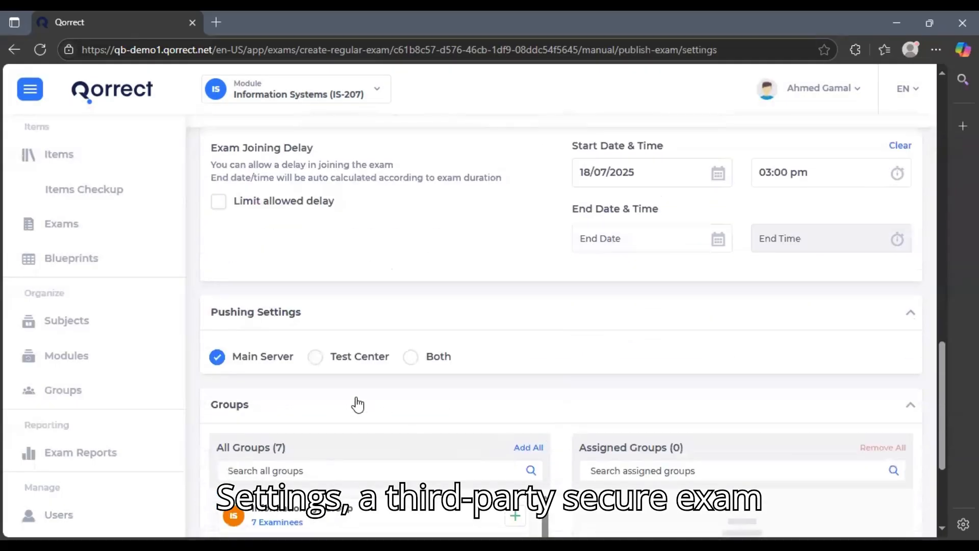
click(336, 367)
click(437, 357)
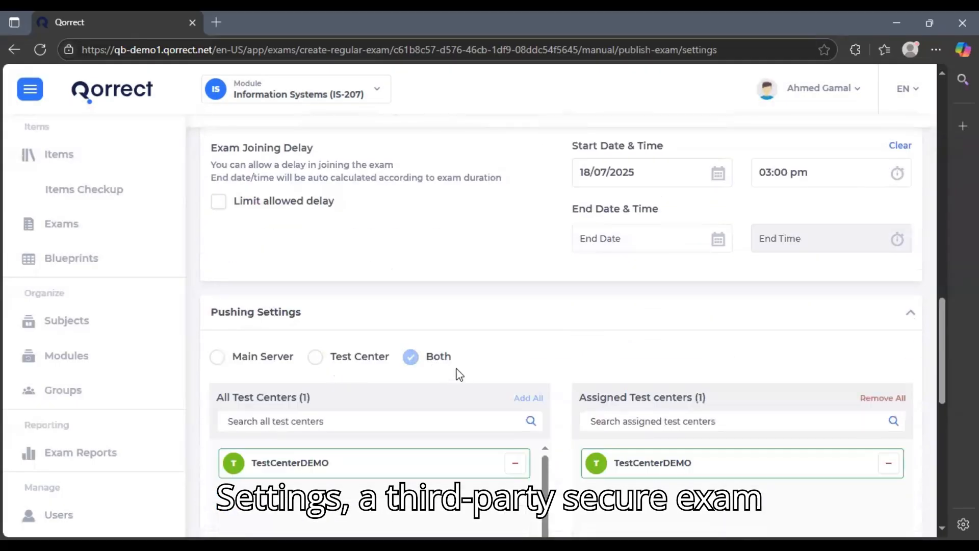
click(253, 357)
Toggle the Information Sys Group and third group on and off, leaving both unassigned
scroll(572, 389, down, 3)
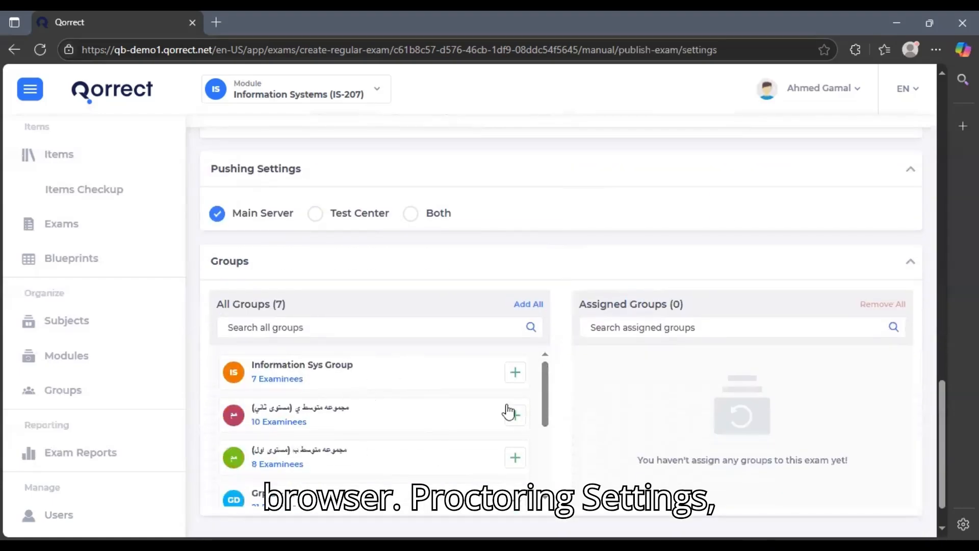
click(516, 378)
click(516, 375)
click(514, 458)
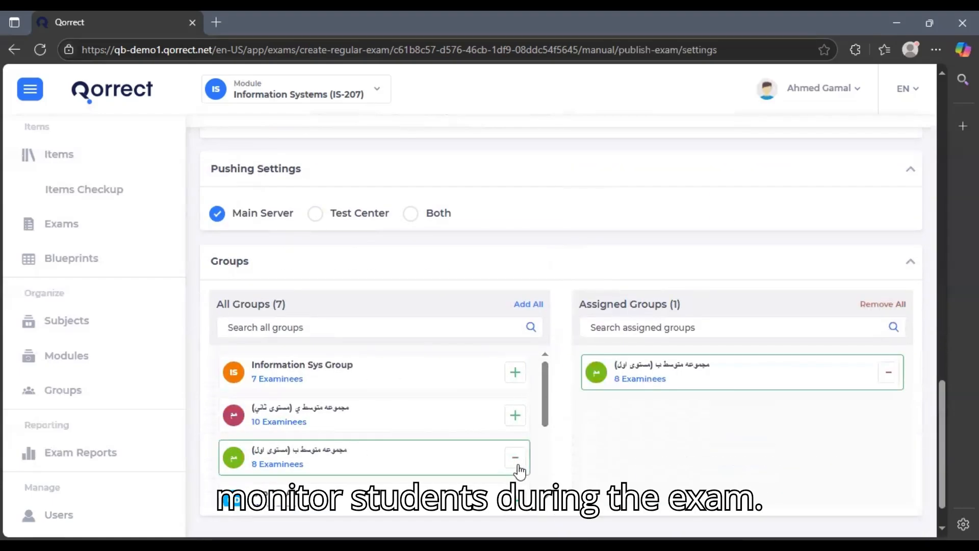
click(515, 457)
scroll(673, 423, down, 1)
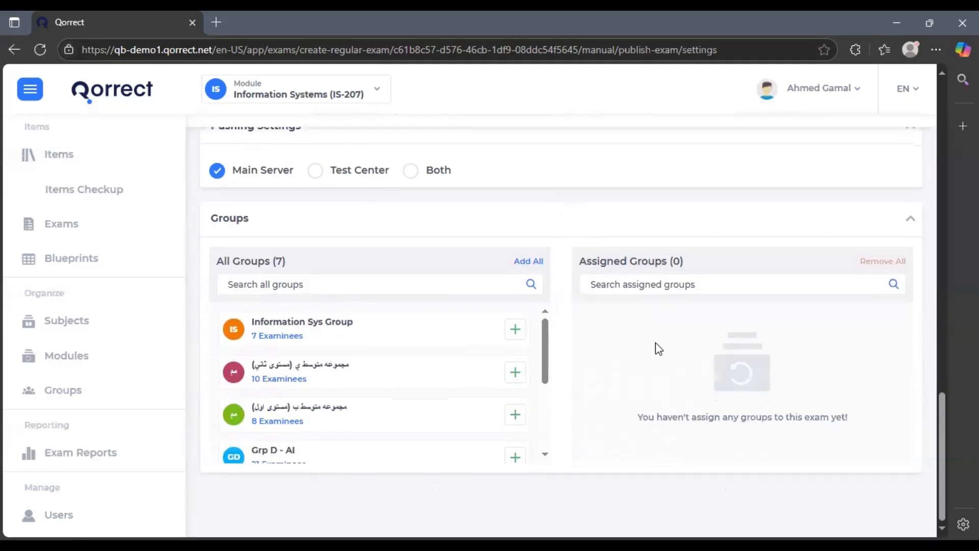
scroll(724, 346, up, 10)
Save the settings and set the exam end to 18 July 2025 at 04:00 pm
click(900, 162)
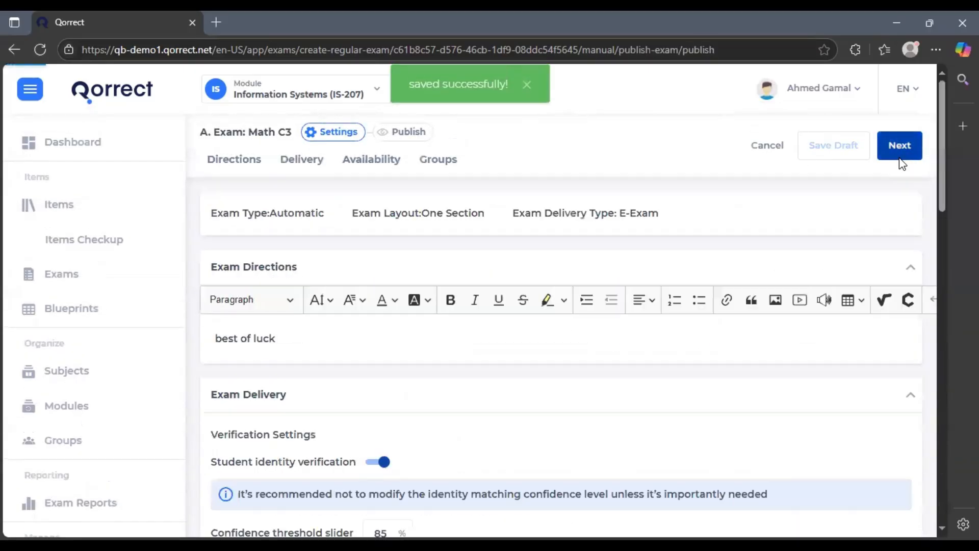
click(580, 373)
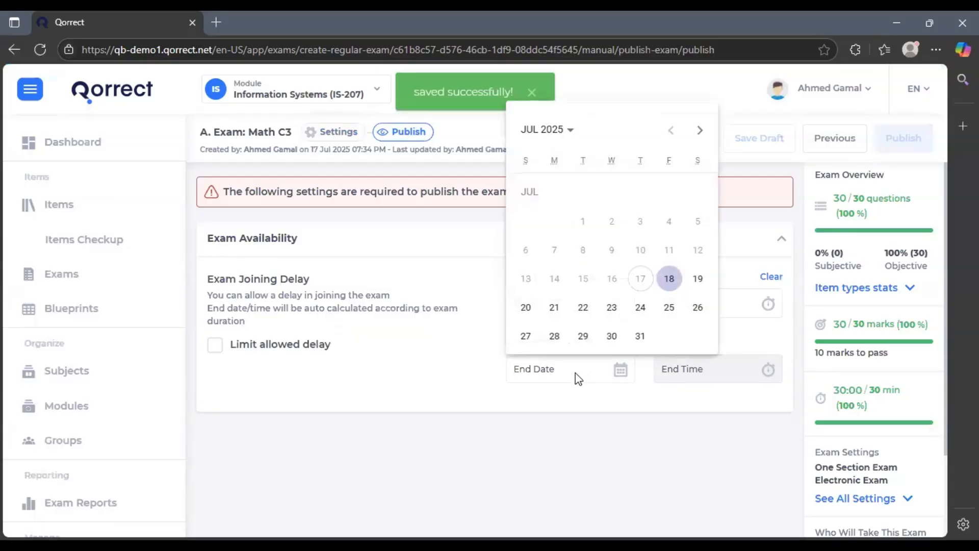
click(669, 279)
click(674, 363)
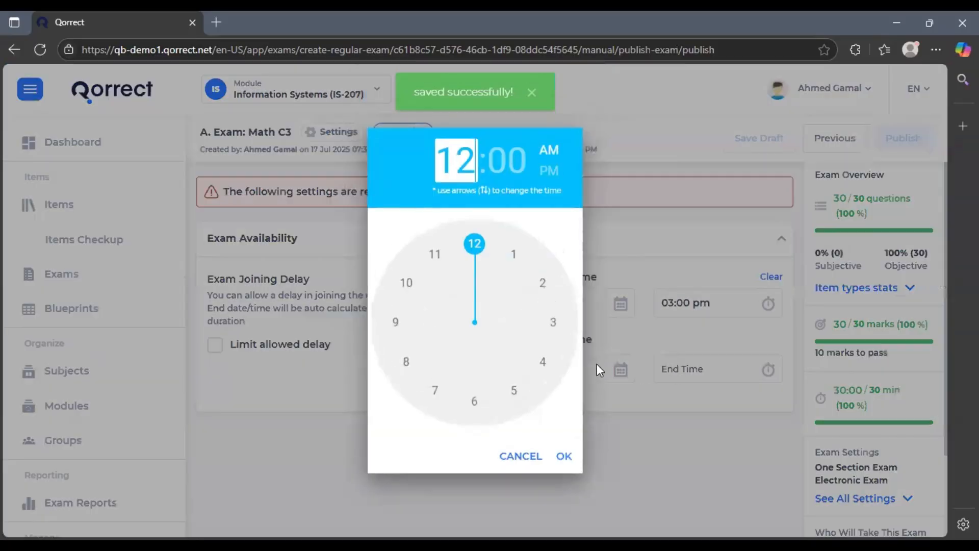
click(544, 362)
click(563, 462)
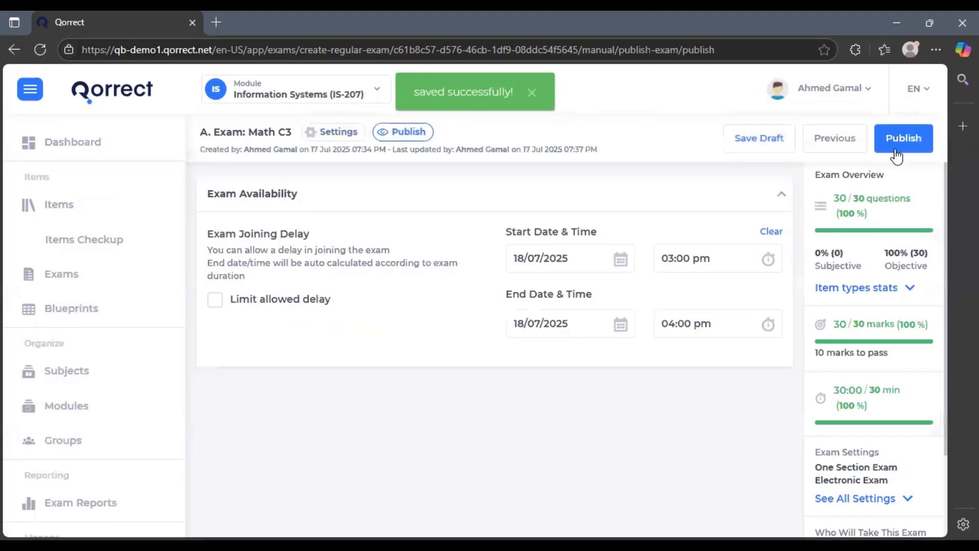
Publish Math C3, ticking and accepting the publishing confirmation
click(896, 144)
click(479, 305)
click(464, 341)
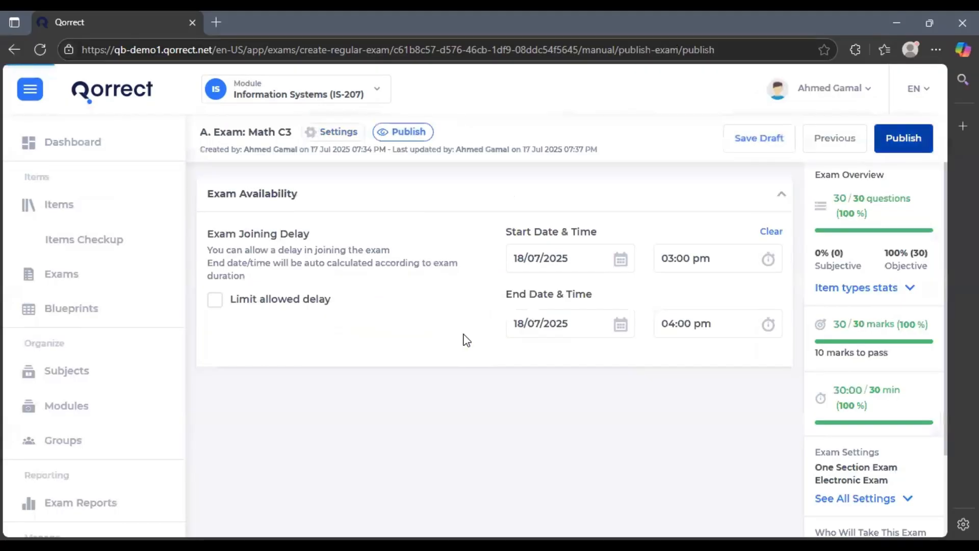